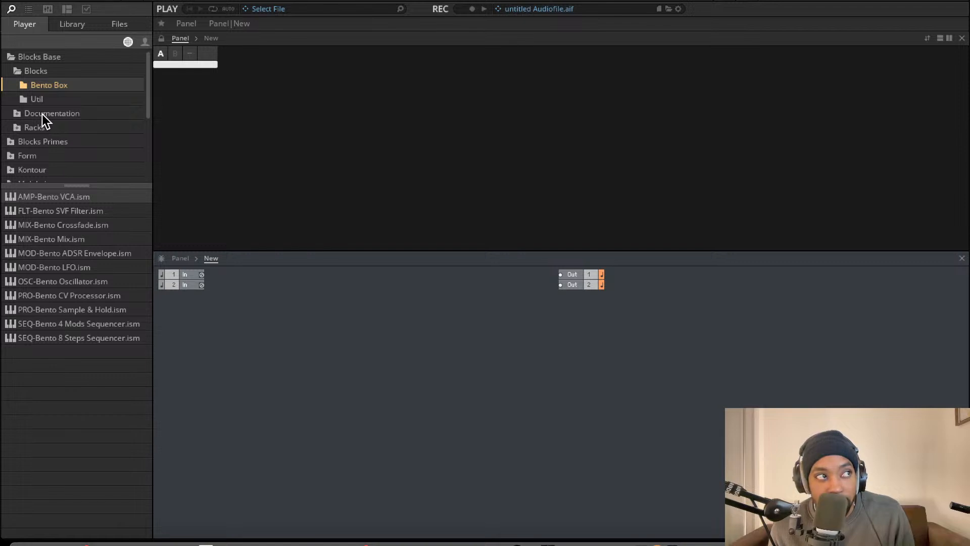
# Step: Add the Util Note In, Bento Oscillator and Bento VCA blocks to the structure
pyautogui.click(41, 98)
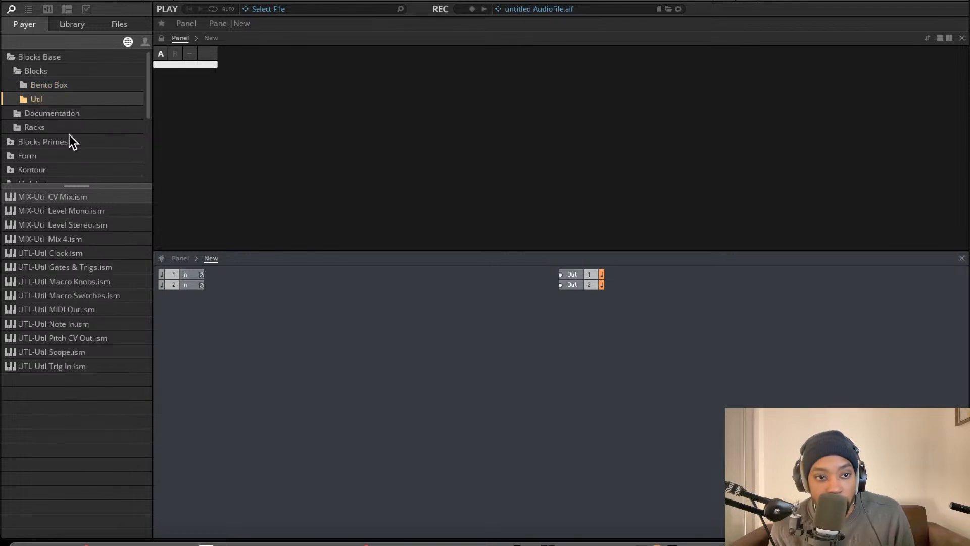
pyautogui.moveTo(83, 325); pyautogui.dragTo(269, 316)
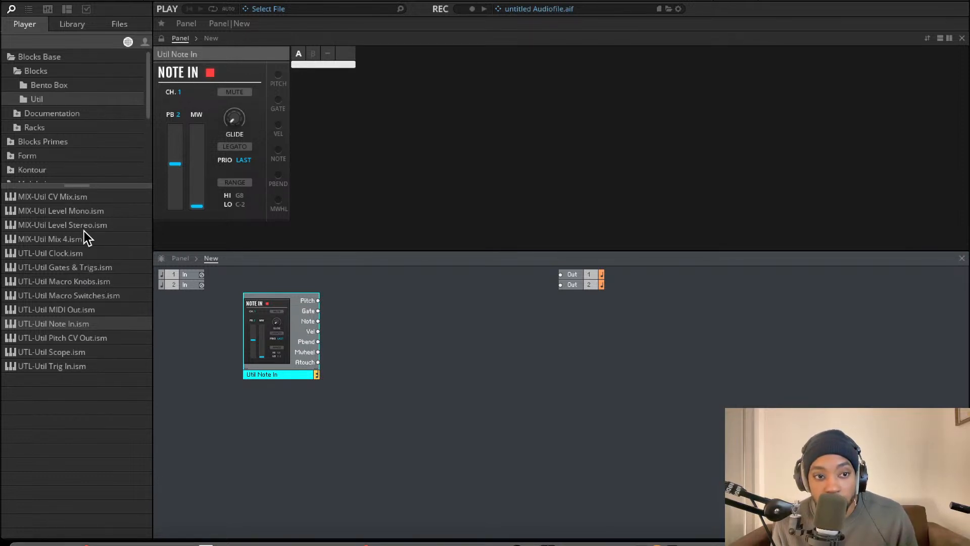
pyautogui.click(59, 86)
pyautogui.moveTo(111, 281); pyautogui.dragTo(386, 316)
pyautogui.moveTo(72, 195); pyautogui.dragTo(547, 347)
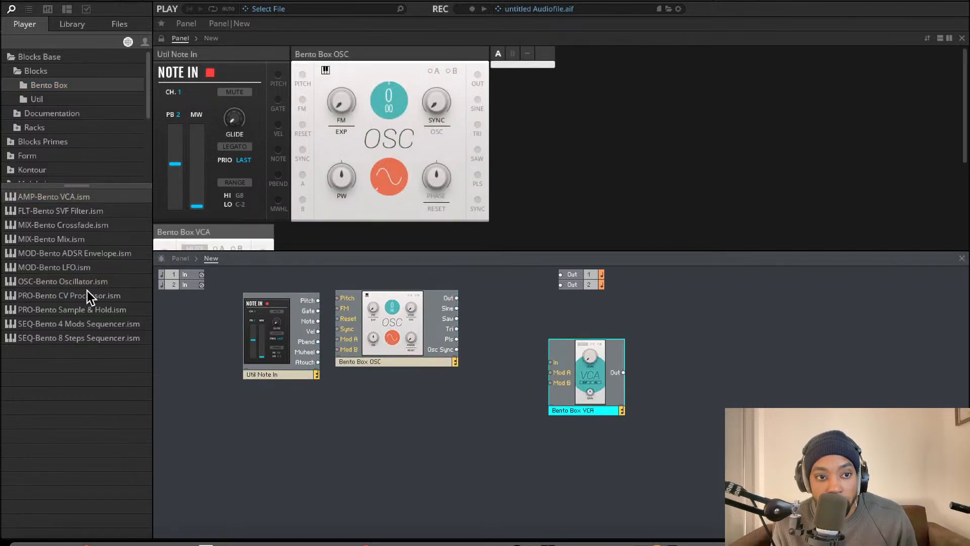
# Step: Add the Bento SVF Filter block and arrange it between the oscillator and the VCA
pyautogui.moveTo(86, 212); pyautogui.dragTo(417, 356)
pyautogui.moveTo(577, 405); pyautogui.dragTo(590, 402)
pyautogui.moveTo(461, 407); pyautogui.dragTo(517, 400)
pyautogui.moveTo(592, 390)
pyautogui.mouseDown()
pyautogui.moveTo(597, 402)
pyautogui.moveTo(527, 406)
pyautogui.moveTo(585, 372)
pyautogui.mouseUp()
pyautogui.moveTo(505, 381); pyautogui.dragTo(520, 376)
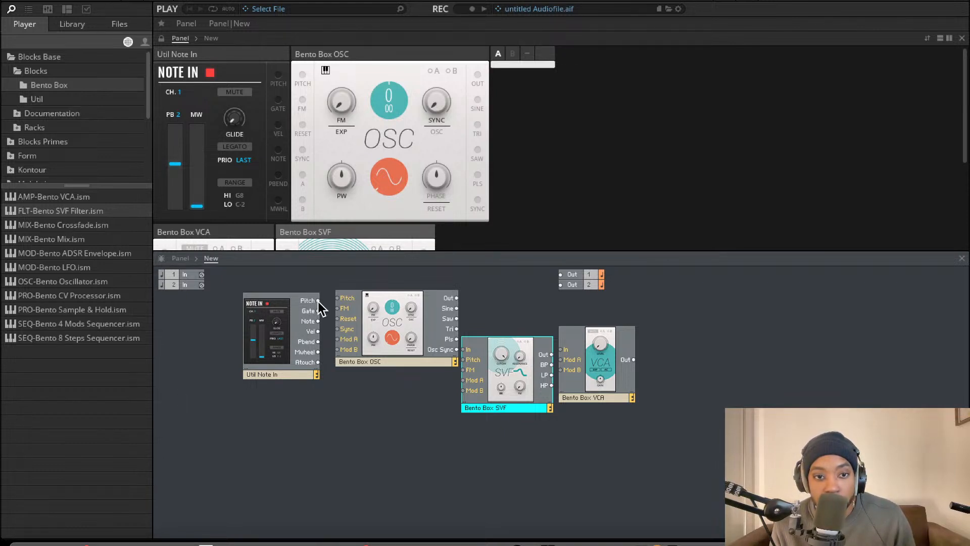
# Step: Wire Note In Pitch to the oscillator, and chain its Out through the SVF and VCA to outputs 1 and 2
pyautogui.moveTo(318, 300)
pyautogui.mouseDown()
pyautogui.moveTo(346, 303)
pyautogui.moveTo(336, 297)
pyautogui.mouseUp()
pyautogui.moveTo(456, 298); pyautogui.dragTo(463, 349)
pyautogui.moveTo(553, 355); pyautogui.dragTo(561, 349)
pyautogui.moveTo(634, 359); pyautogui.dragTo(560, 274)
pyautogui.moveTo(634, 363); pyautogui.dragTo(560, 289)
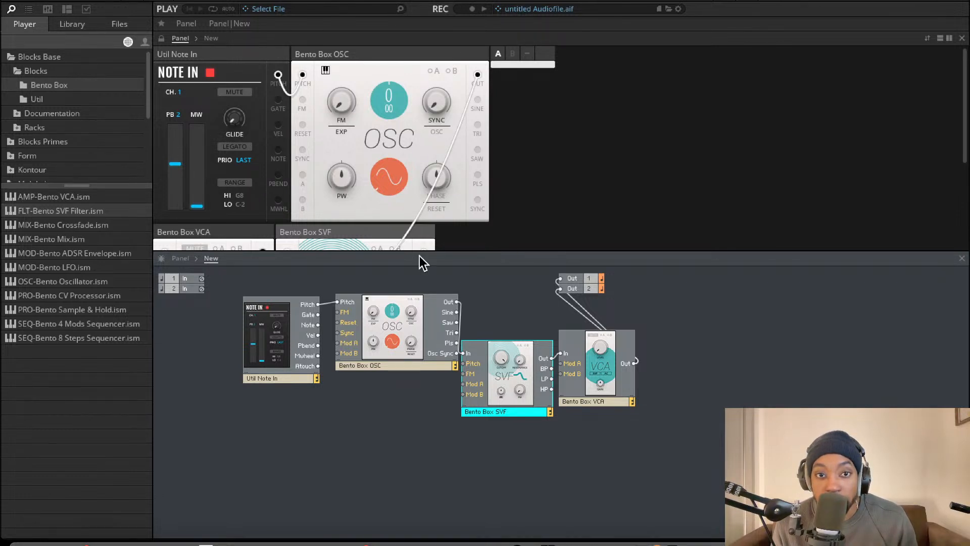
# Step: Adjust the Level of the Bento Box VCA to a low setting
pyautogui.scroll(-5, 389, 240)
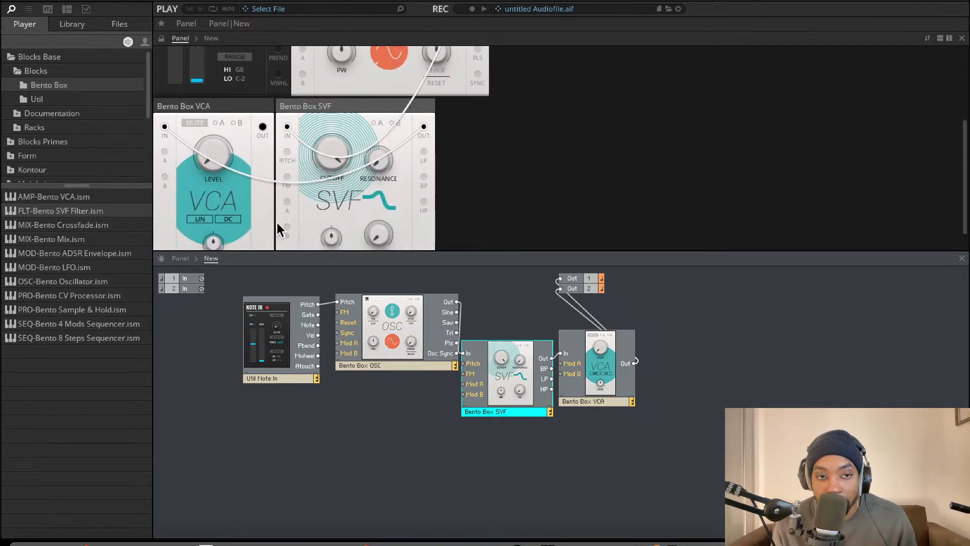
pyautogui.moveTo(210, 166); pyautogui.dragTo(204, 105)
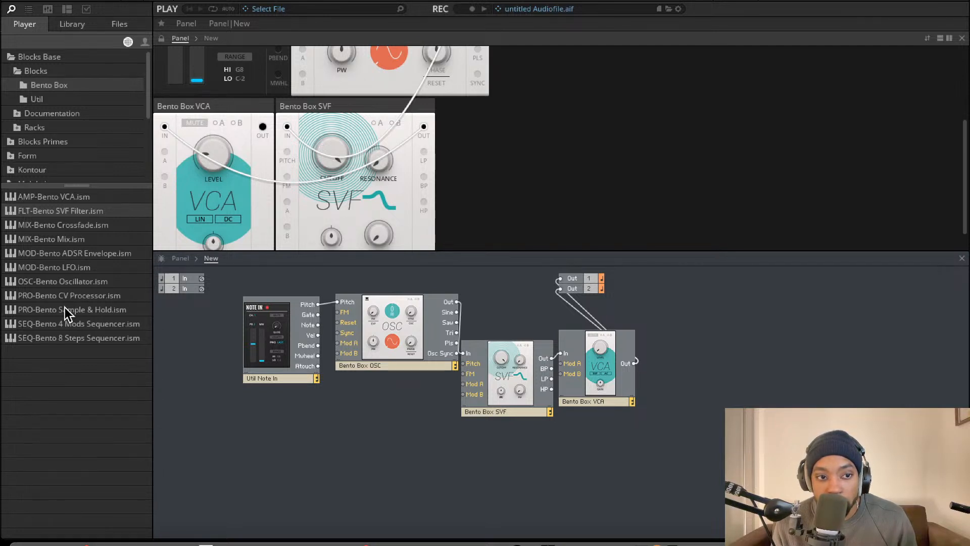
# Step: Add a Util Scope block beside the VCA and feed its In port from the SVF output
pyautogui.click(59, 100)
pyautogui.moveTo(77, 355)
pyautogui.mouseDown()
pyautogui.moveTo(584, 331)
pyautogui.moveTo(622, 354)
pyautogui.moveTo(714, 371)
pyautogui.moveTo(556, 370)
pyautogui.moveTo(621, 372)
pyautogui.moveTo(559, 360)
pyautogui.mouseUp()
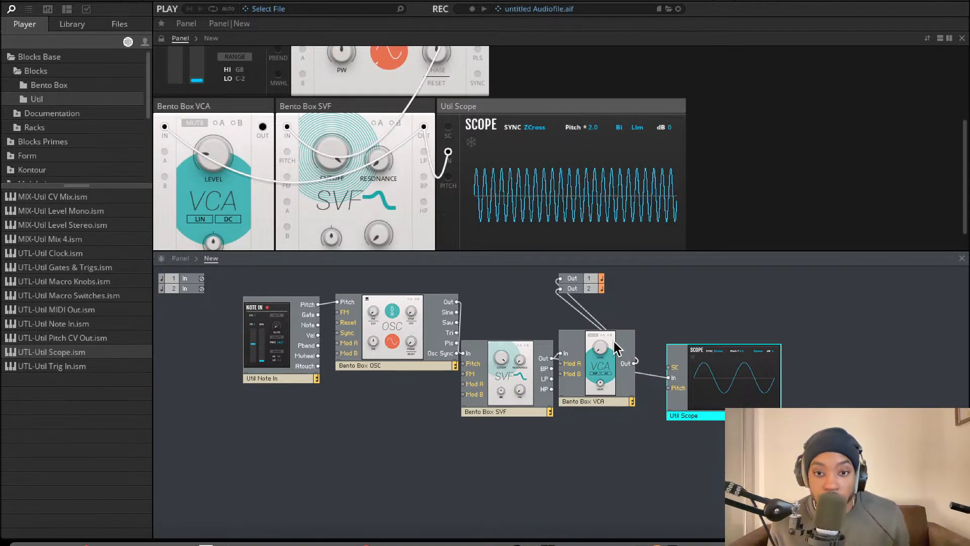
pyautogui.moveTo(617, 336)
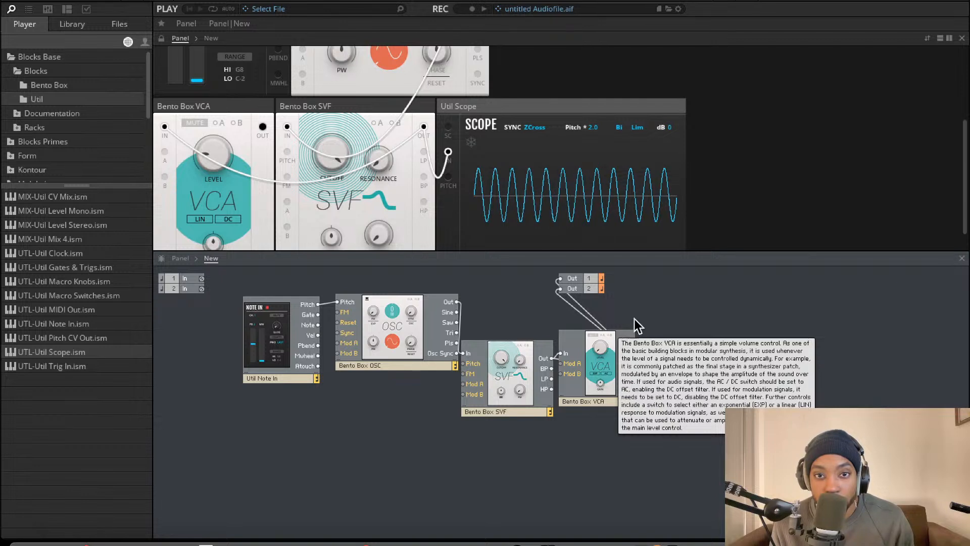
# Step: Change the Bento Box oscillator's waveform from sine to triangle
pyautogui.scroll(2, 513, 216)
pyautogui.scroll(1, 482, 206)
pyautogui.click(390, 106)
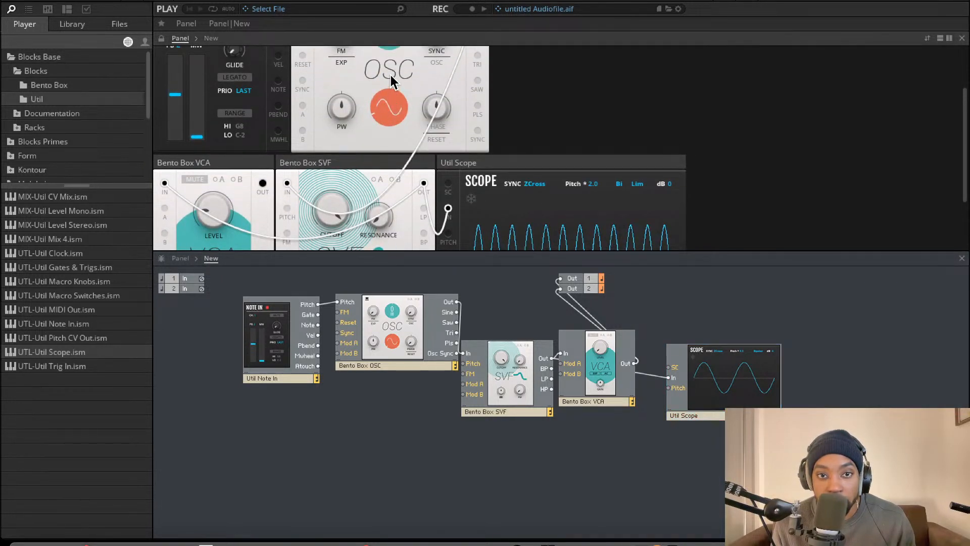
pyautogui.scroll(-3, 463, 153)
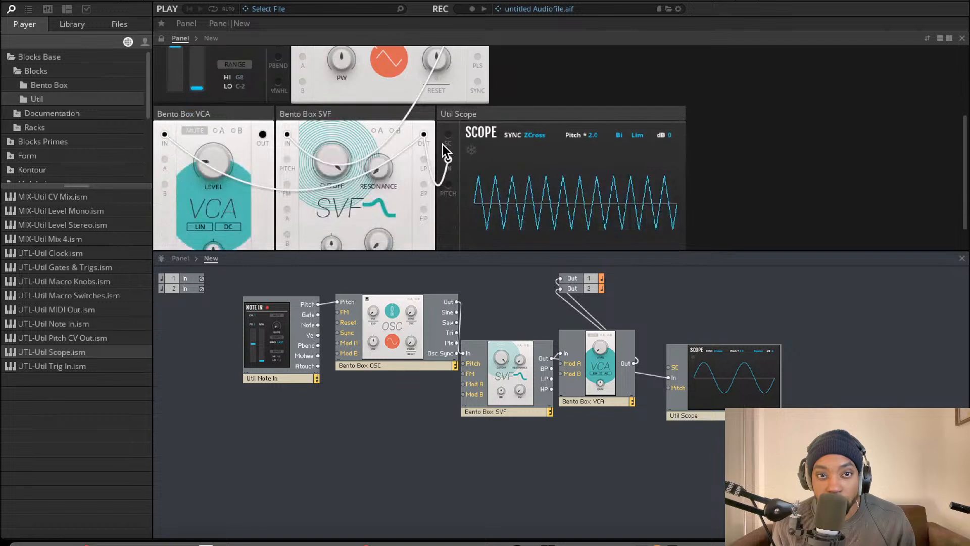
pyautogui.scroll(1, 485, 112)
pyautogui.scroll(-2, 567, 202)
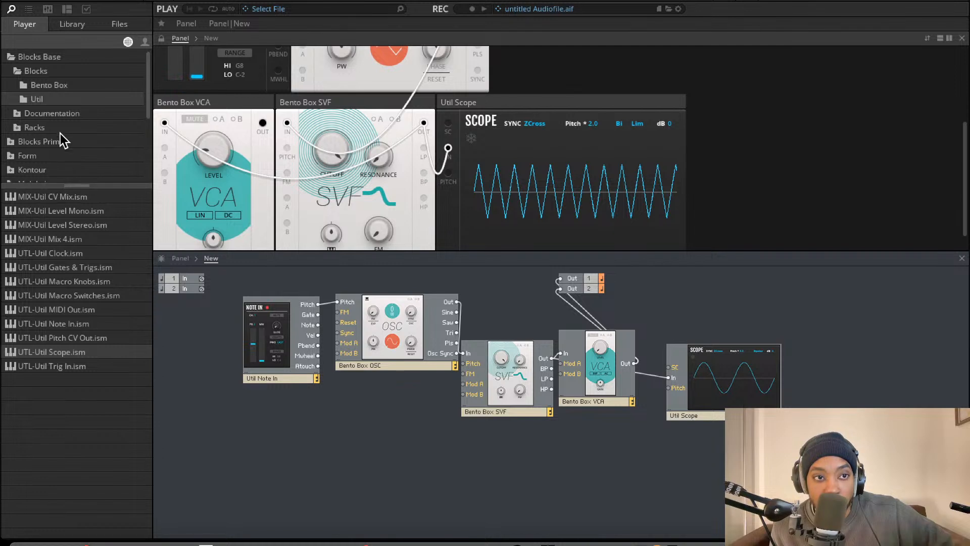
# Step: Add a Bento LFO block below Note In and wire its Out to the oscillator's Mod A input
pyautogui.click(61, 86)
pyautogui.moveTo(81, 271); pyautogui.dragTo(337, 343)
pyautogui.scroll(-1, 666, 147)
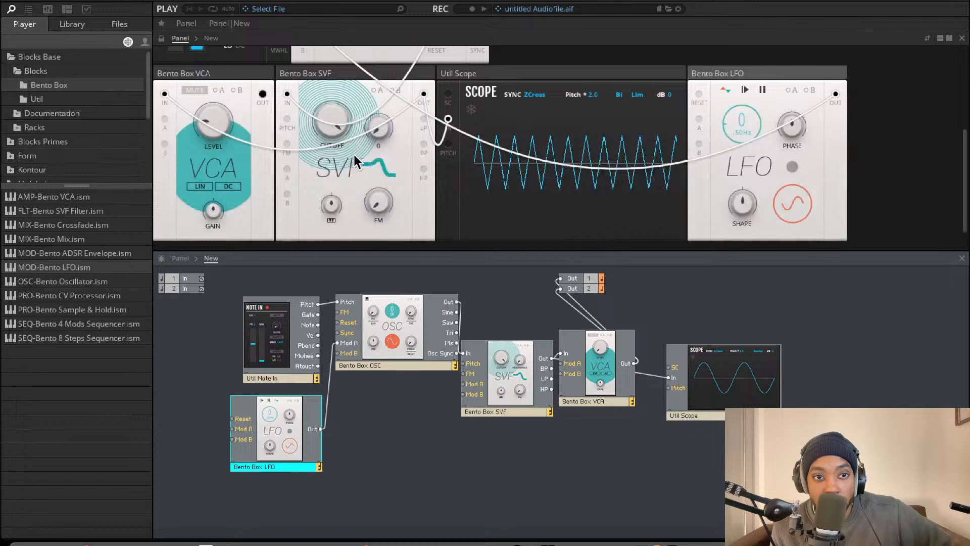
# Step: Raise the modulation A amount on the oscillator's waveform control
pyautogui.scroll(5, 357, 147)
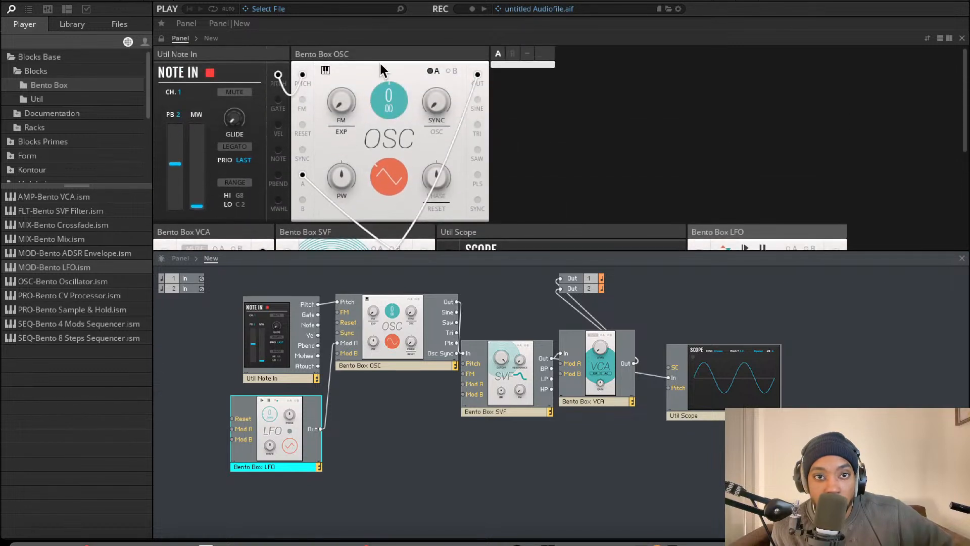
pyautogui.click(433, 71)
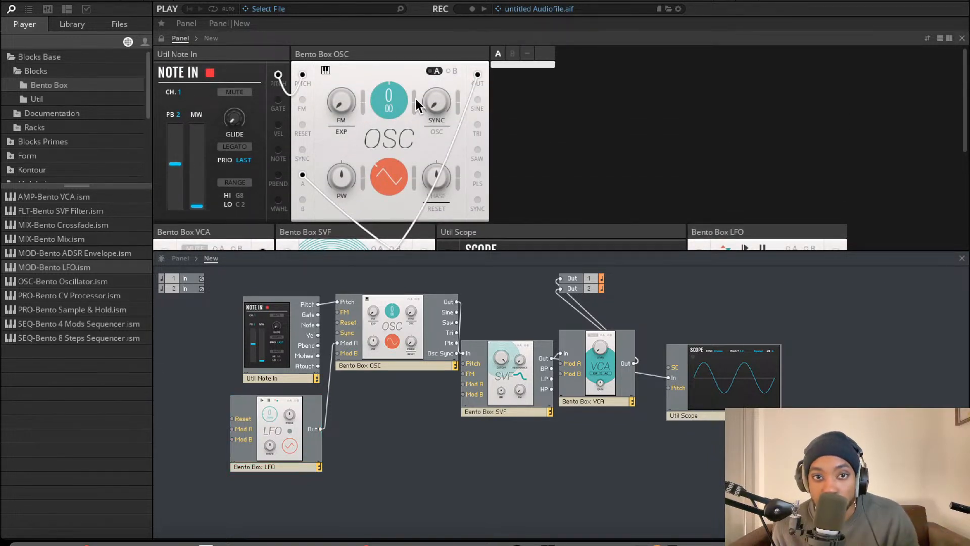
pyautogui.moveTo(414, 171); pyautogui.dragTo(414, 161)
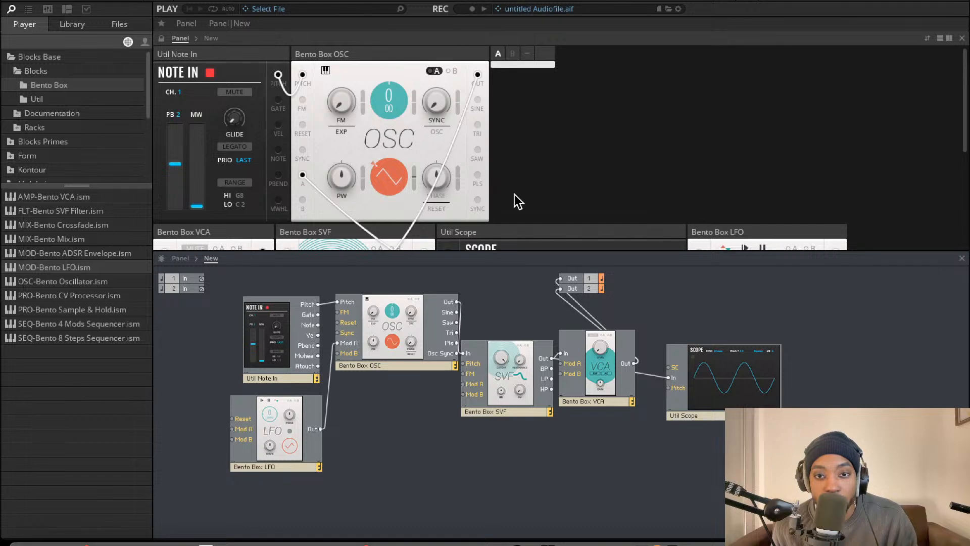
pyautogui.scroll(-4, 514, 197)
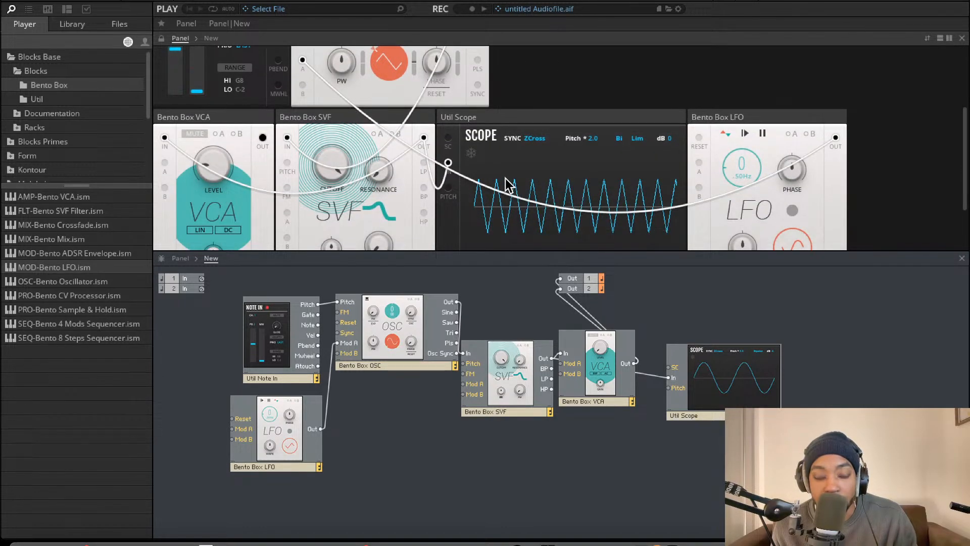
pyautogui.scroll(3, 506, 187)
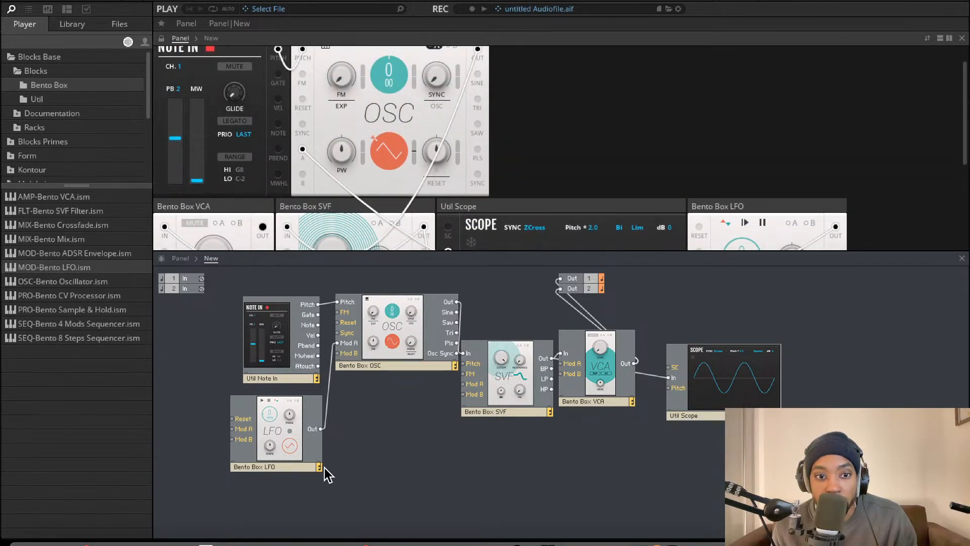
pyautogui.scroll(-2, 475, 195)
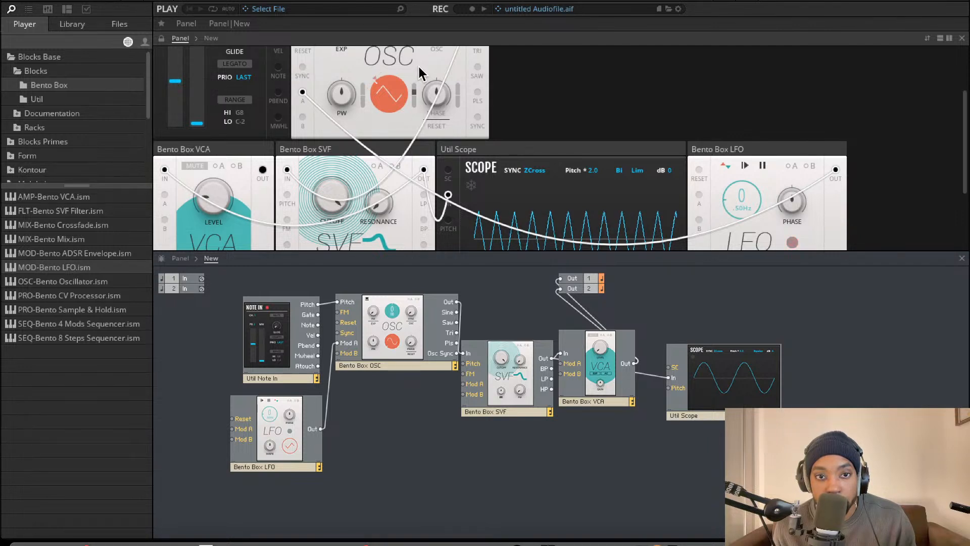
# Step: Set the Bento Box LFO rate to 2.31 Hz
pyautogui.moveTo(744, 198); pyautogui.dragTo(703, 170)
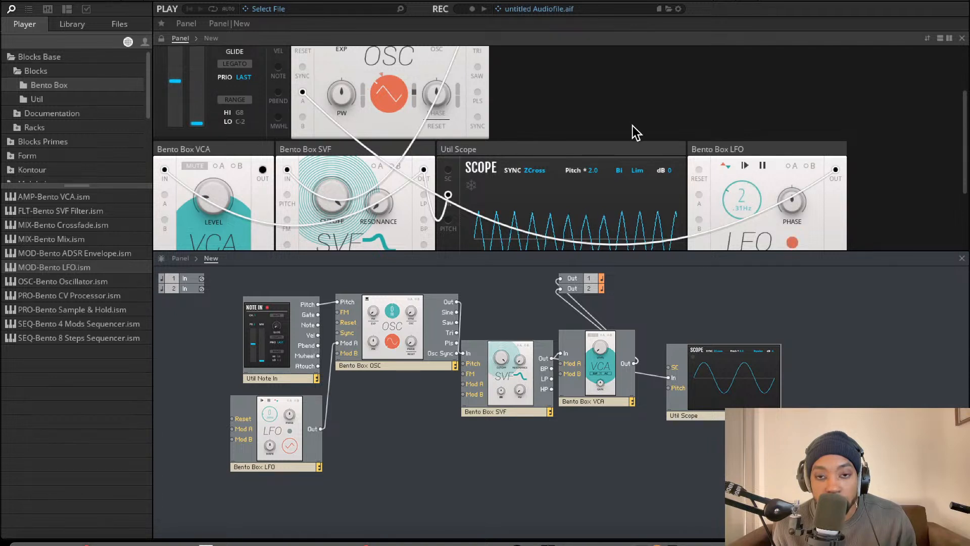
pyautogui.scroll(-1, 631, 126)
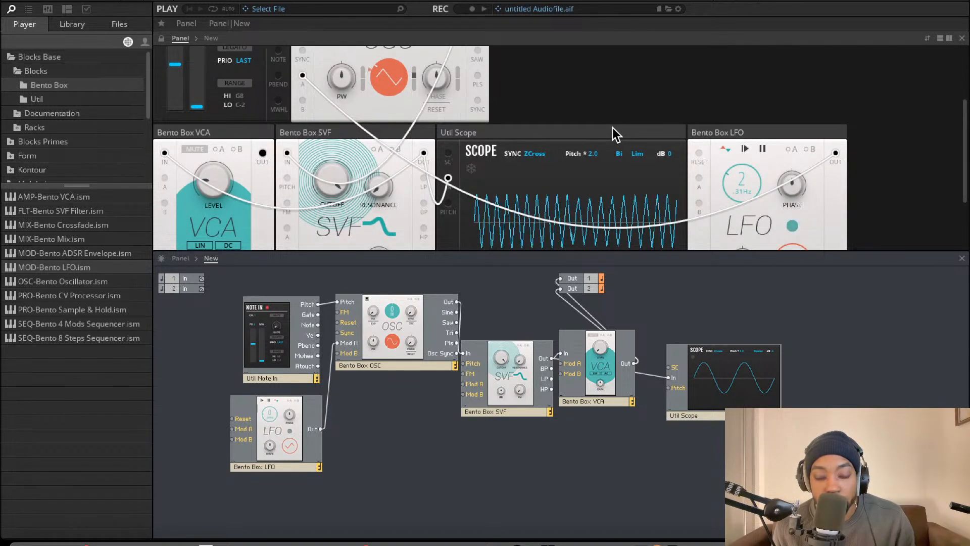
pyautogui.moveTo(612, 134)
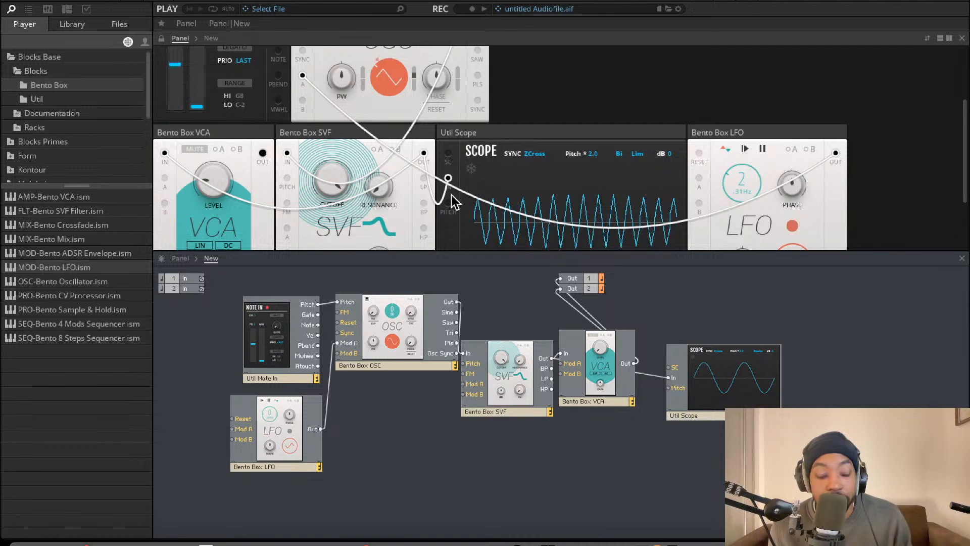
pyautogui.moveTo(347, 205)
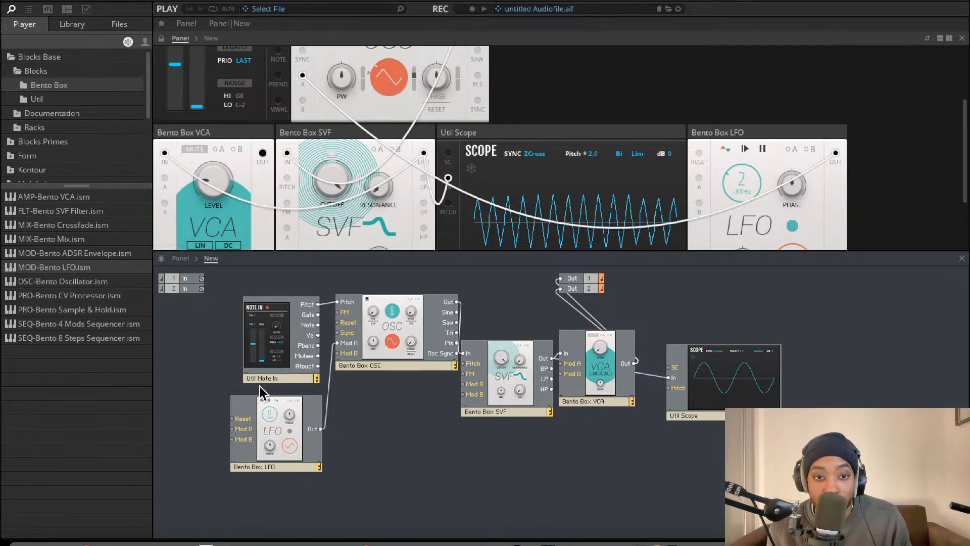
# Step: Try modulating the oscillator's pitch with modulation source A
pyautogui.scroll(3, 359, 177)
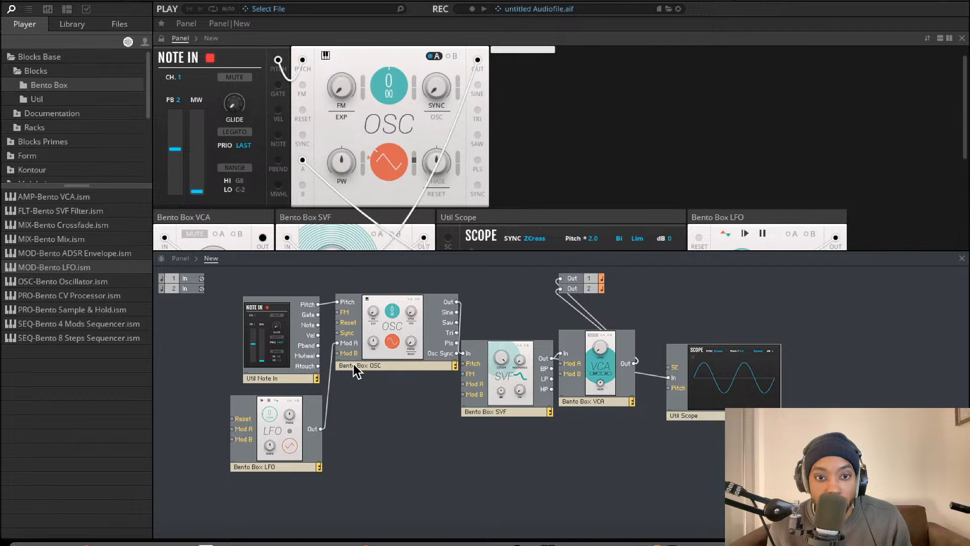
pyautogui.click(433, 56)
pyautogui.click(433, 56)
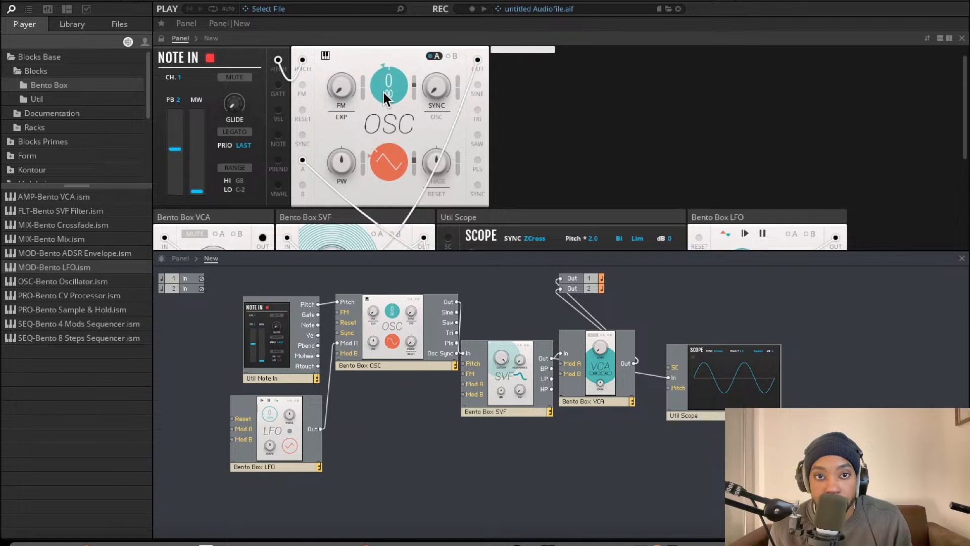
pyautogui.moveTo(380, 114)
pyautogui.mouseDown()
pyautogui.moveTo(378, 150)
pyautogui.moveTo(380, 22)
pyautogui.moveTo(394, 101)
pyautogui.moveTo(393, 86)
pyautogui.mouseUp()
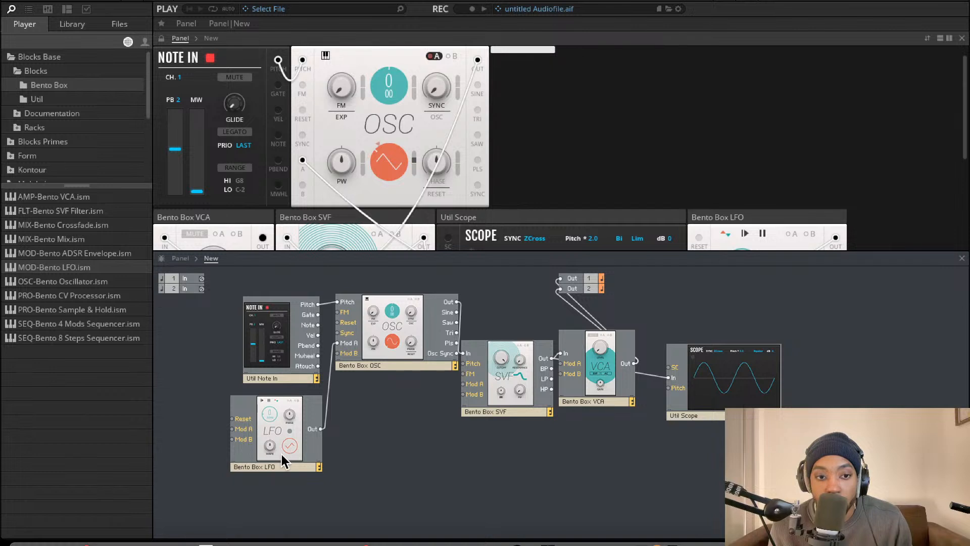
# Step: Duplicate the LFO block and wire the copy's Out to the oscillator's Mod B input
pyautogui.moveTo(283, 443); pyautogui.dragTo(248, 429)
pyautogui.moveTo(369, 351); pyautogui.dragTo(372, 353)
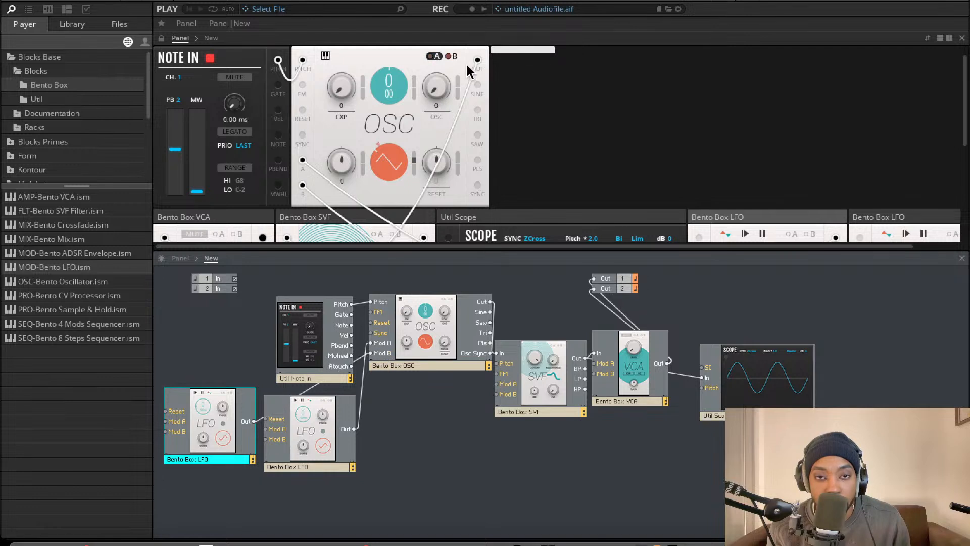
# Step: Raise the modulation B amount on the oscillator's pitch control
pyautogui.click(451, 56)
pyautogui.moveTo(414, 85); pyautogui.dragTo(414, 51)
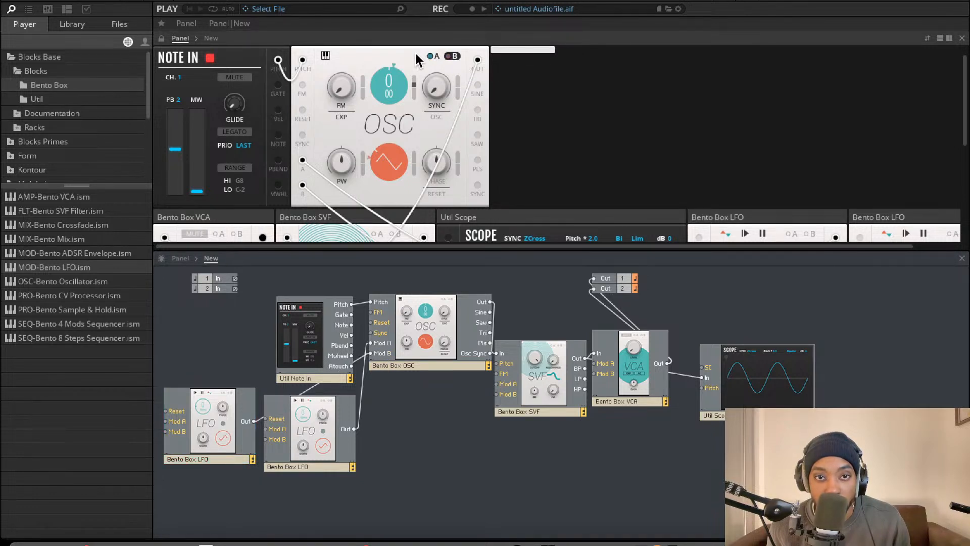
pyautogui.scroll(-3, 631, 171)
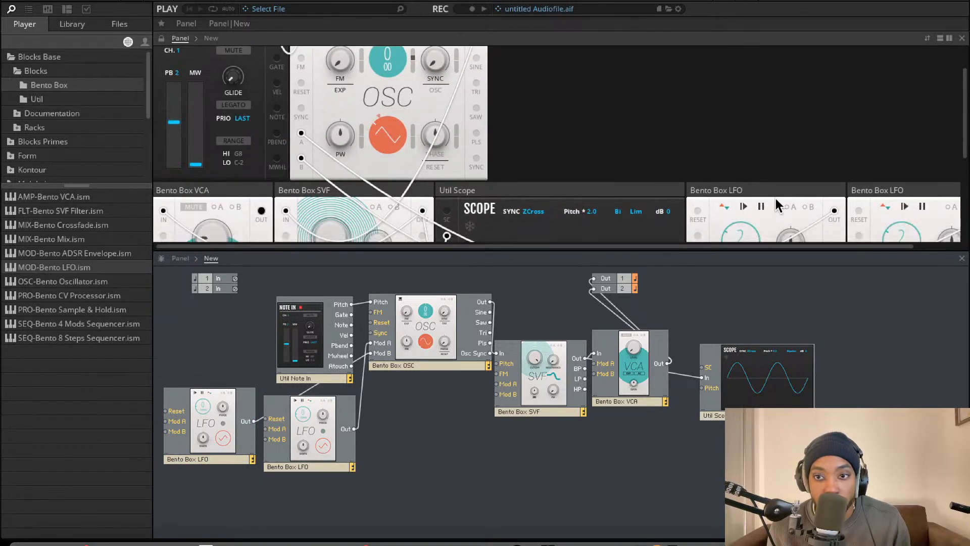
# Step: Rename the original and duplicate LFOs Bento Box LFO 1 and Bento Box LFO 2, and place LFO 1 before LFO 2 on the panel
pyautogui.click(298, 465)
pyautogui.write('1')
pyautogui.doubleClick(218, 458)
pyautogui.write('2')
pyautogui.click(441, 453)
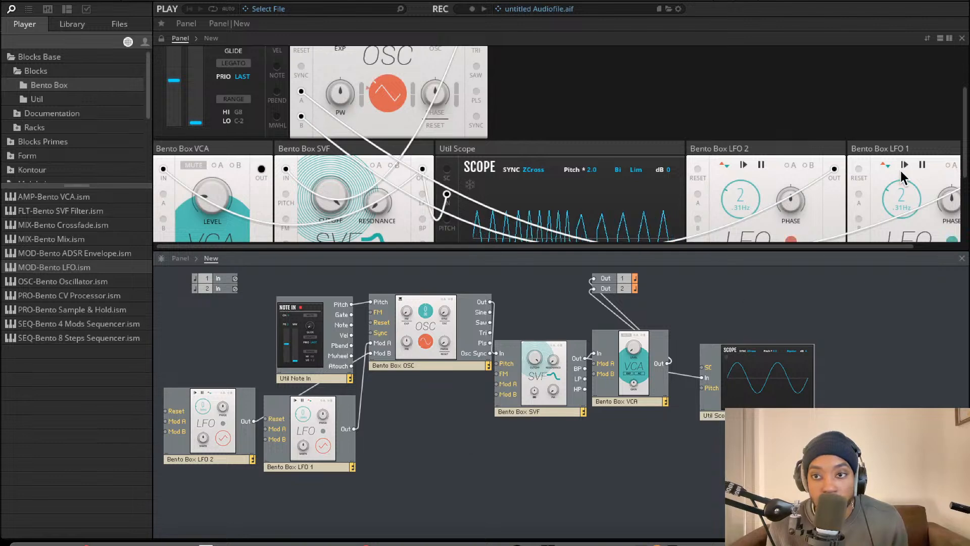
pyautogui.moveTo(911, 147); pyautogui.dragTo(833, 162)
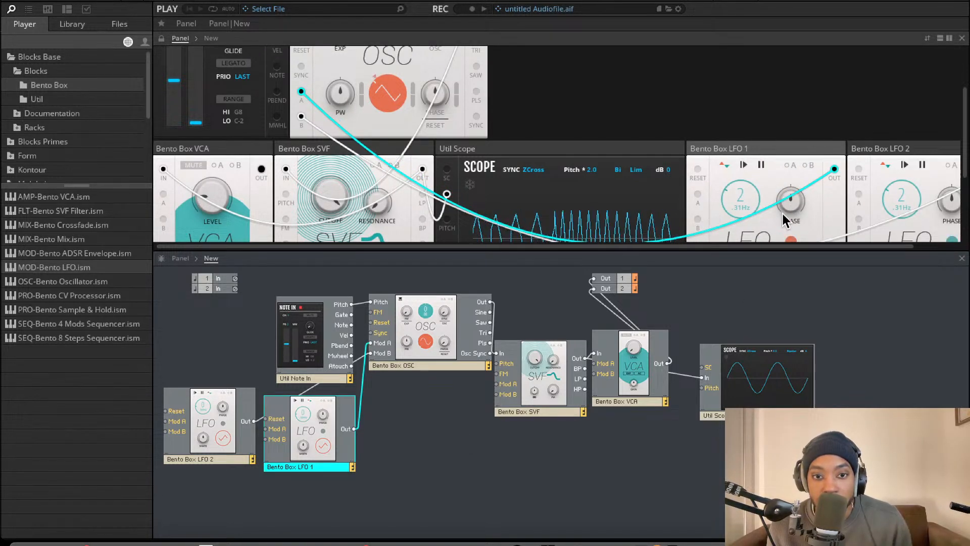
# Step: Set the rate of Bento Box LFO 2 to 11.06 Hz
pyautogui.scroll(-1, 828, 179)
pyautogui.moveTo(893, 176); pyautogui.dragTo(893, 169)
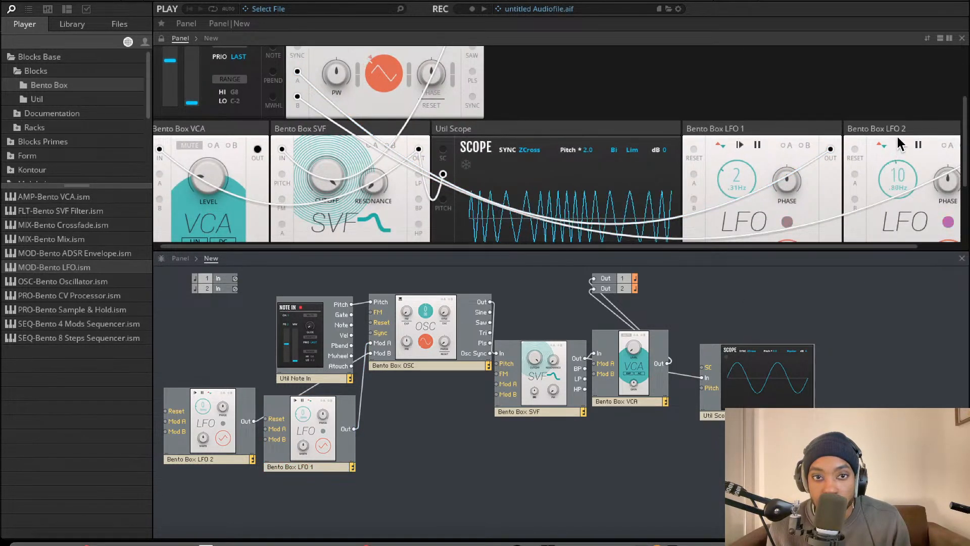
pyautogui.scroll(2, 834, 177)
pyautogui.scroll(1, 828, 172)
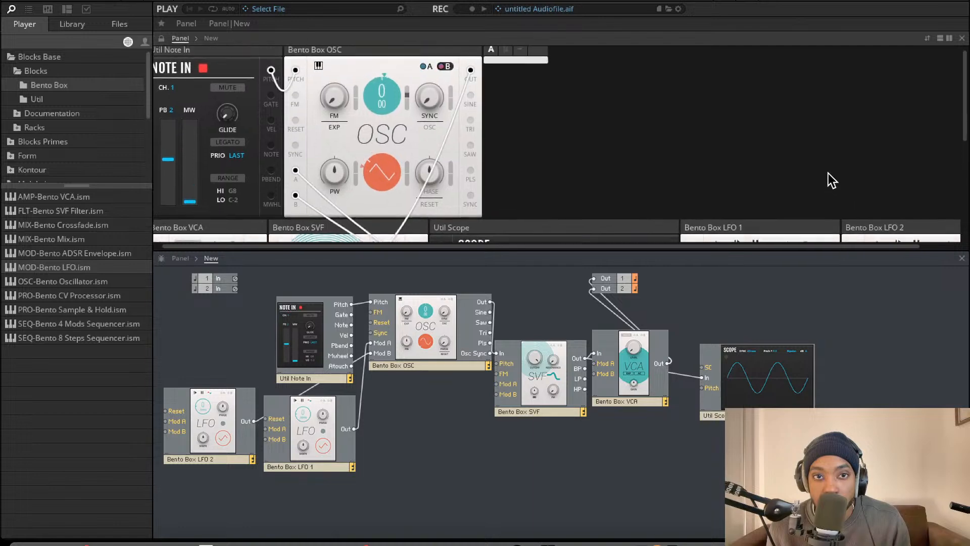
pyautogui.scroll(-2, 827, 173)
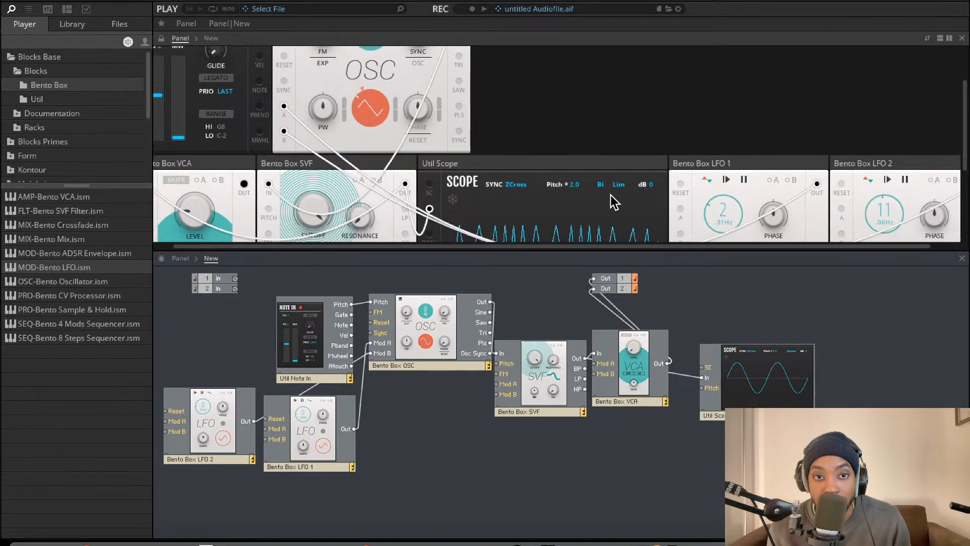
pyautogui.scroll(-1, 611, 195)
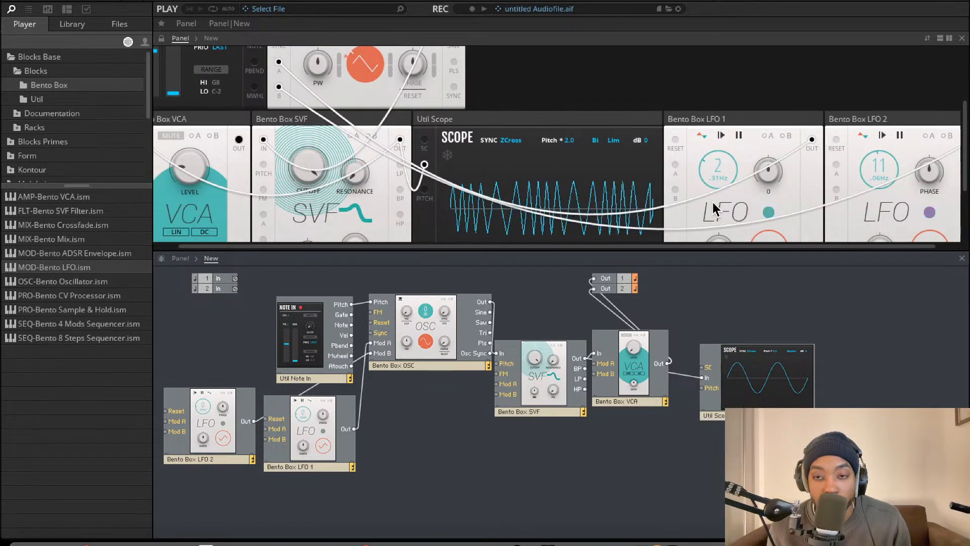
pyautogui.scroll(3, 666, 188)
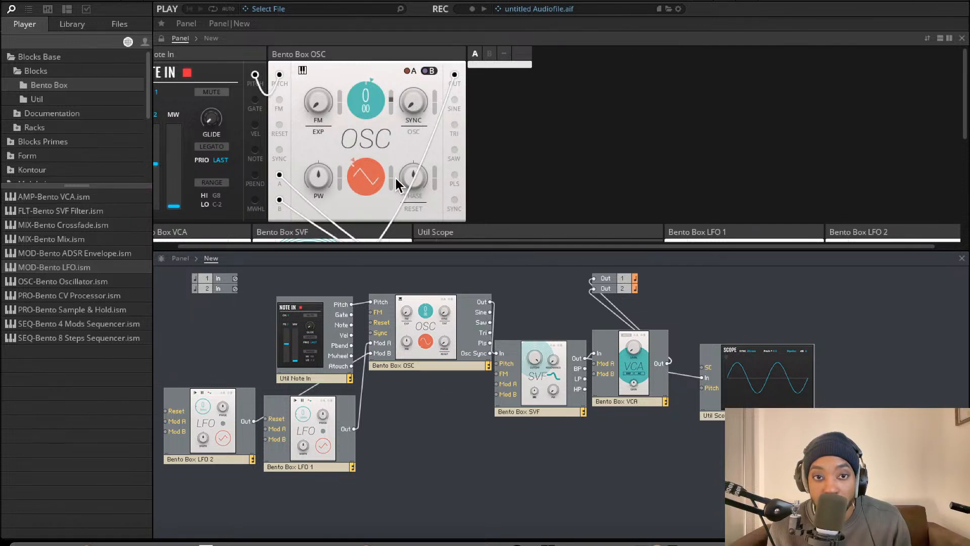
pyautogui.scroll(-2, 797, 103)
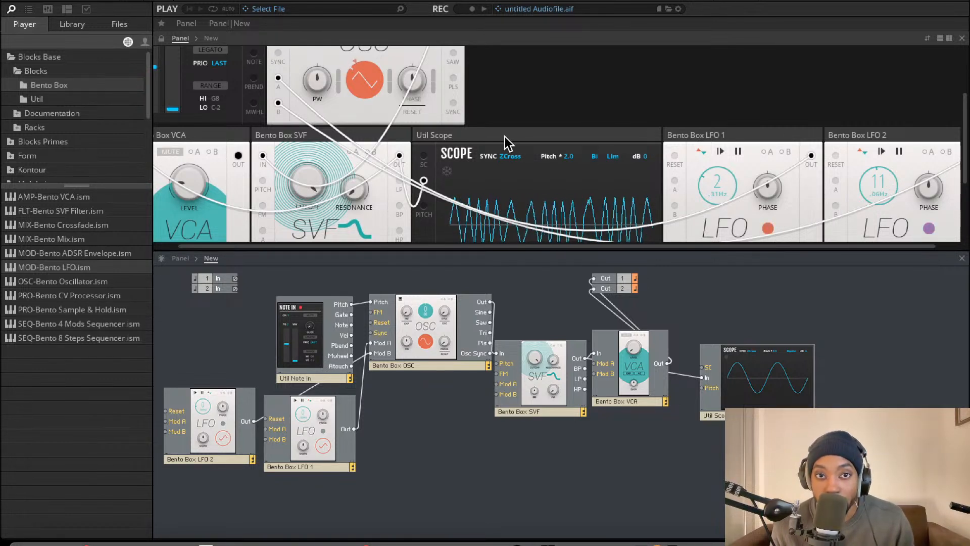
pyautogui.scroll(2, 469, 144)
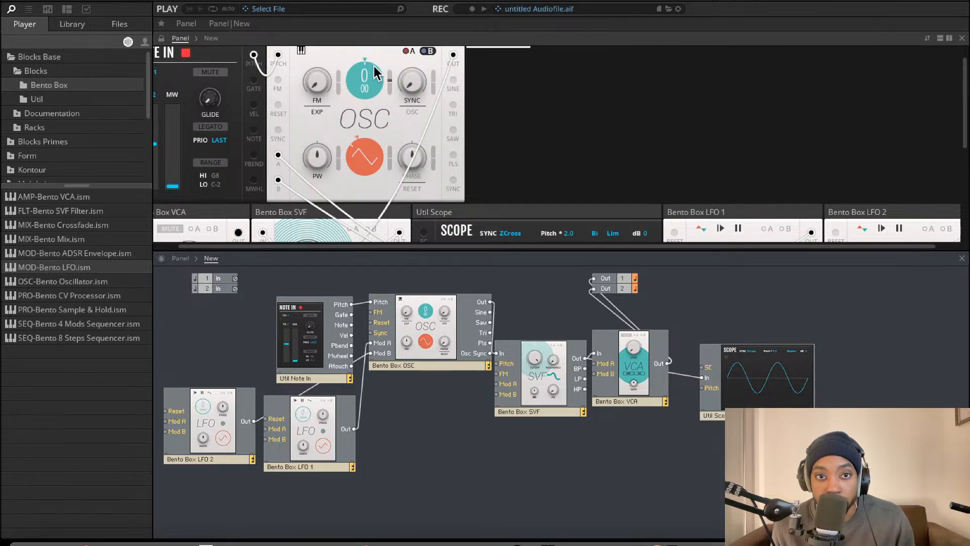
pyautogui.moveTo(372, 56); pyautogui.dragTo(367, 74)
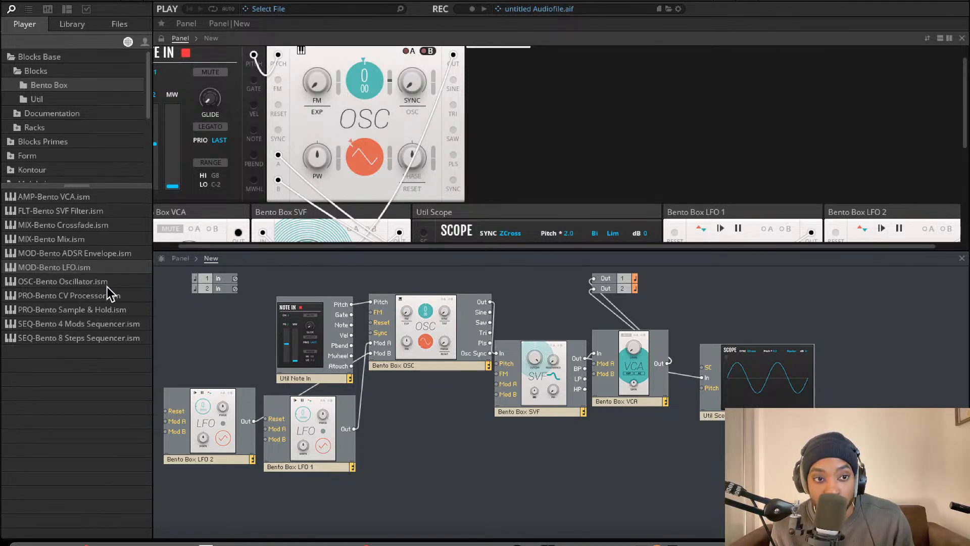
# Step: Add a Bento ADSR Envelope, wiring the Note In Gate to its Gate input and its Out to the VCA's Mod A
pyautogui.moveTo(123, 255); pyautogui.dragTo(352, 315)
pyautogui.moveTo(676, 485); pyautogui.dragTo(576, 482)
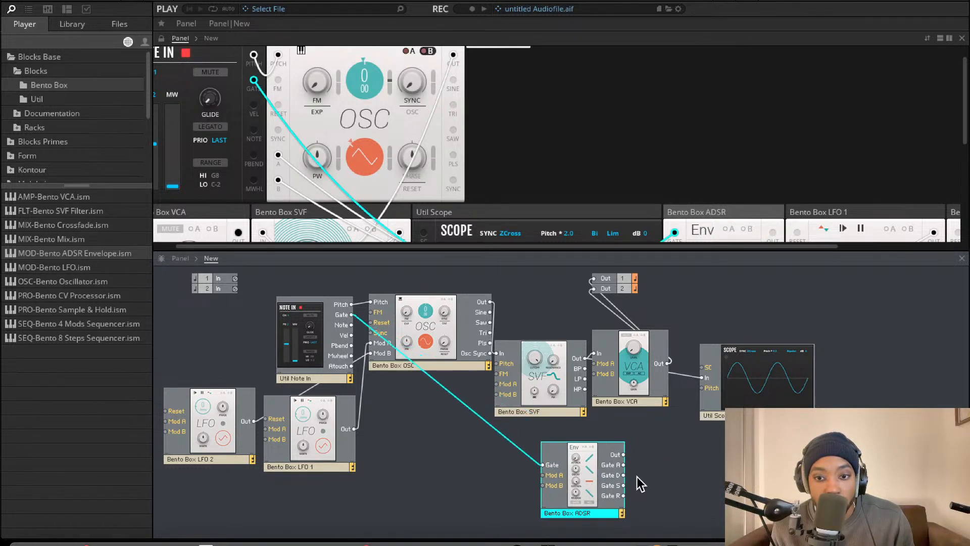
pyautogui.moveTo(599, 375); pyautogui.dragTo(596, 373)
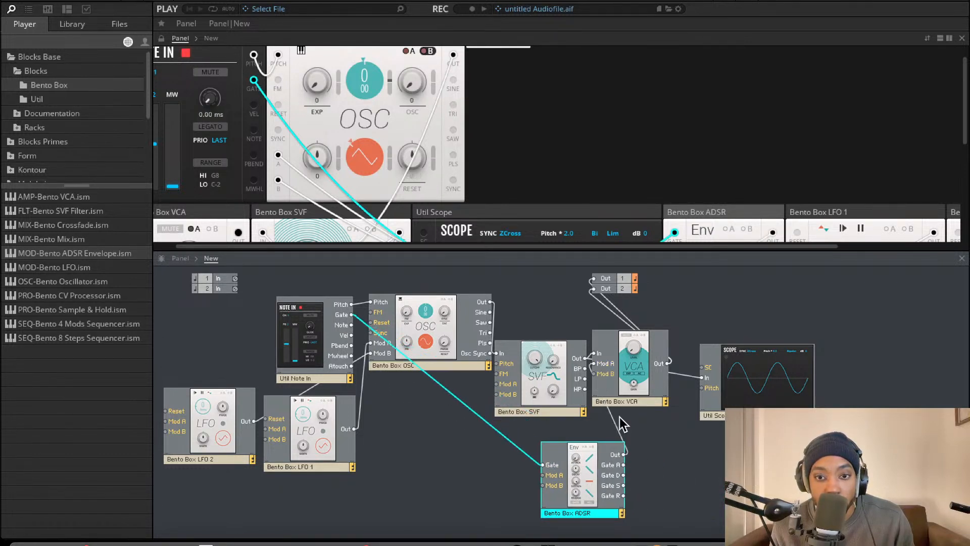
# Step: Rename the envelope block AMP ADSR and place it beneath the filter and VCA blocks in the structure
pyautogui.doubleClick(576, 513)
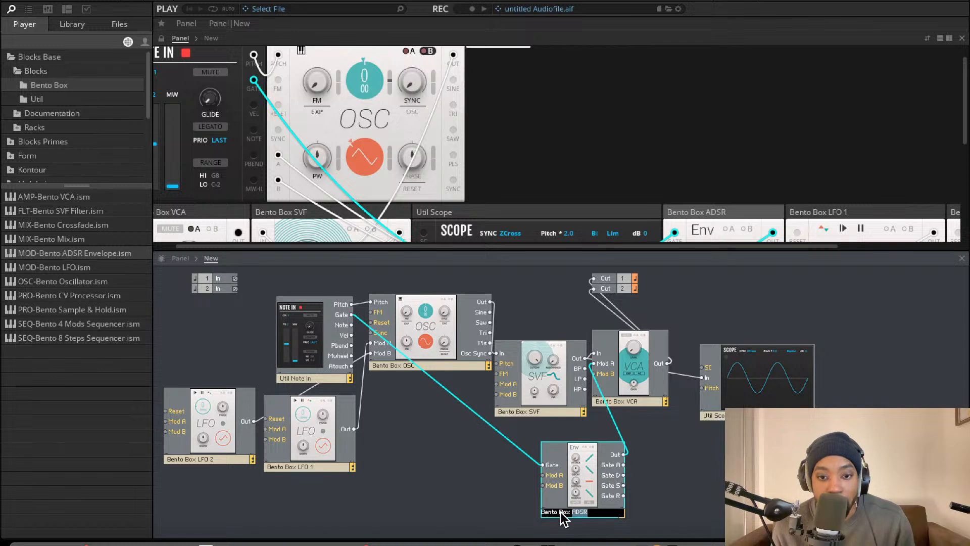
pyautogui.write('AMP')
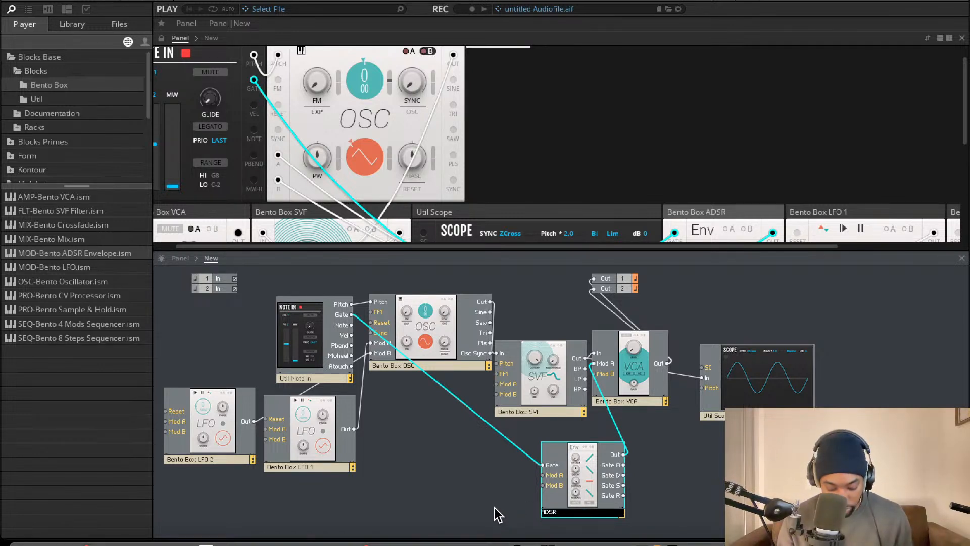
pyautogui.press('Return')
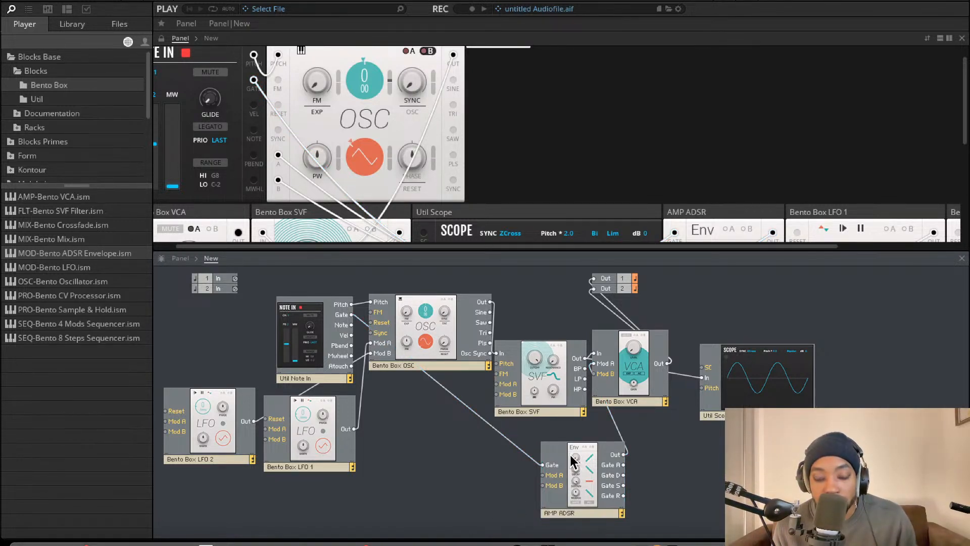
pyautogui.moveTo(569, 479); pyautogui.dragTo(552, 471)
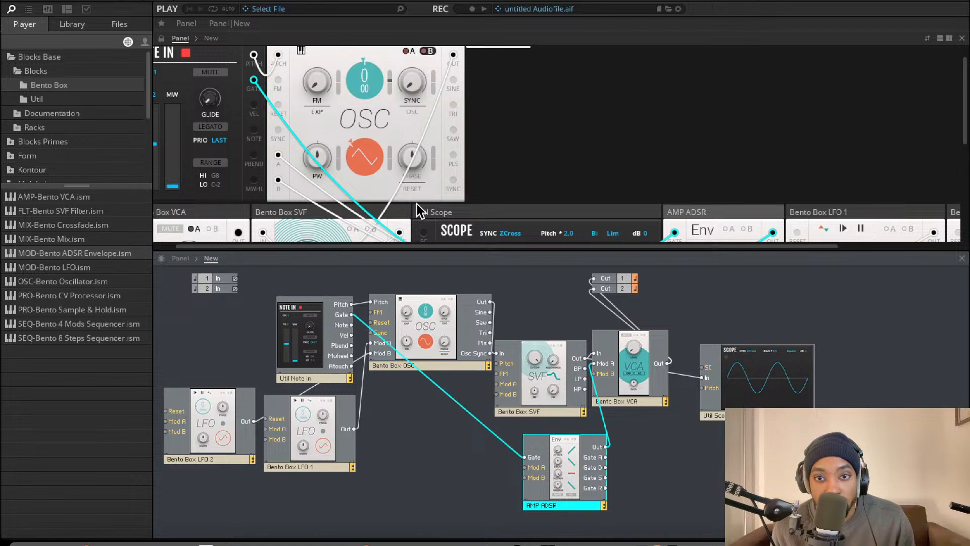
# Step: Move Bento Box LFO 1 and LFO 2 on the panel so they sit in order beside the oscillator in the upper row
pyautogui.scroll(-3, 415, 208)
pyautogui.hscroll(5, 415, 207)
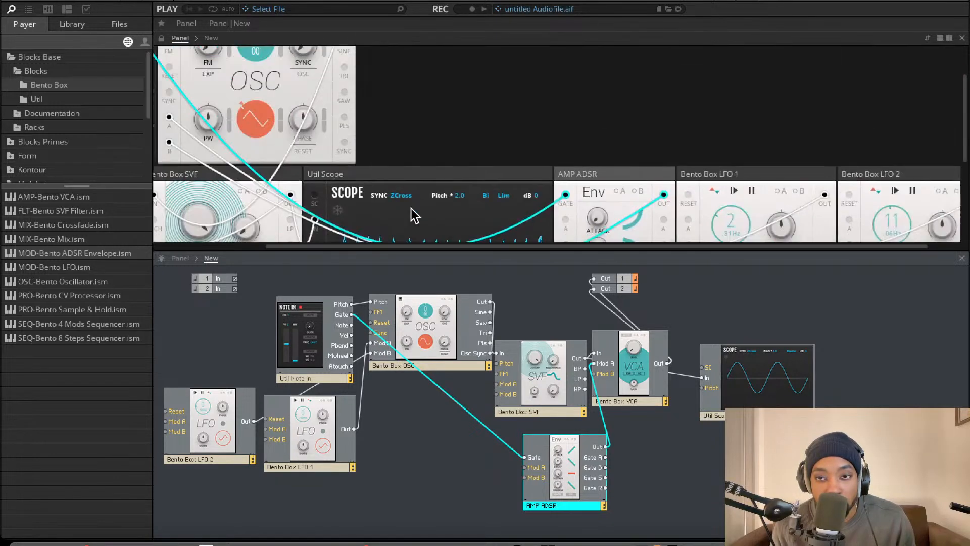
pyautogui.hscroll(2, 411, 208)
pyautogui.scroll(-2, 411, 208)
pyautogui.moveTo(667, 133); pyautogui.dragTo(133, 127)
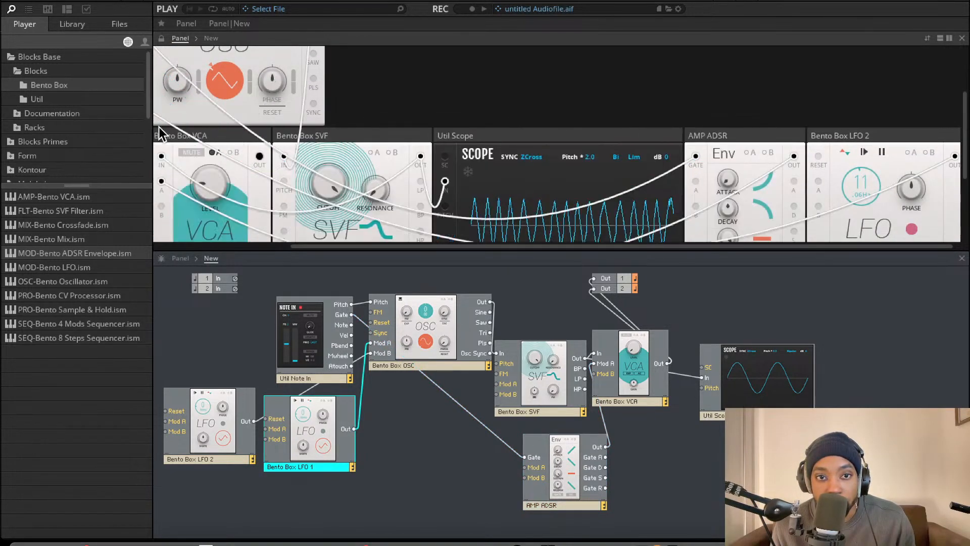
pyautogui.moveTo(857, 134); pyautogui.dragTo(348, 144)
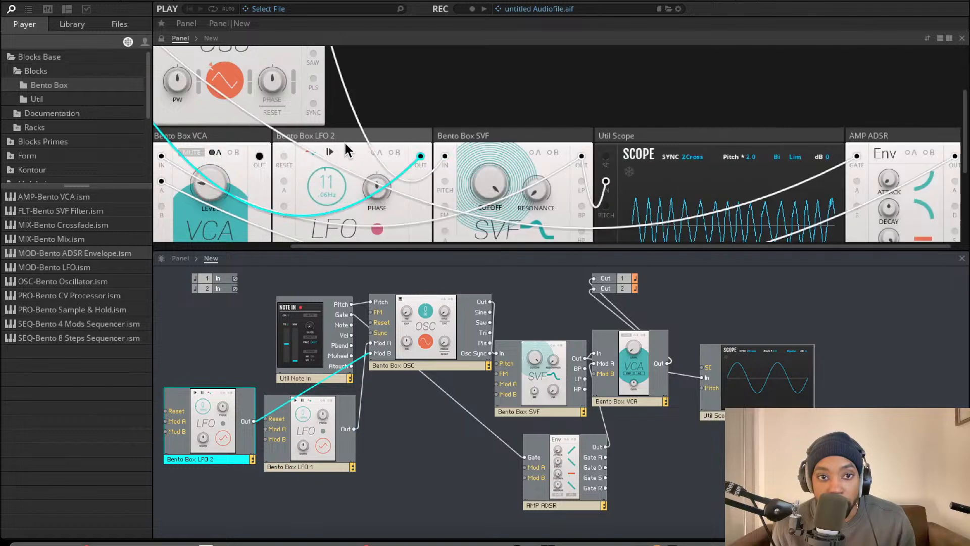
pyautogui.hscroll(-3, 412, 141)
pyautogui.scroll(1, 412, 141)
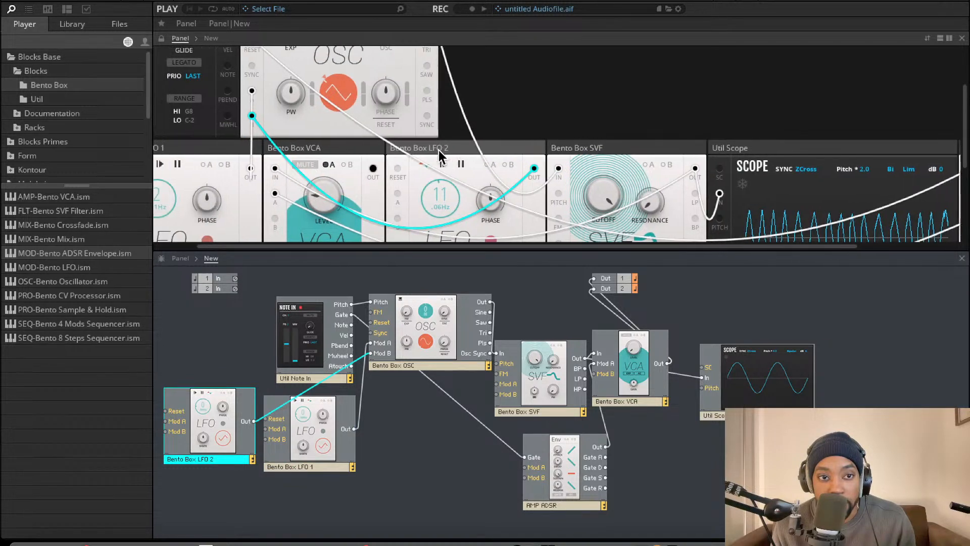
pyautogui.moveTo(438, 150); pyautogui.dragTo(358, 161)
pyautogui.scroll(2, 358, 160)
pyautogui.moveTo(268, 175); pyautogui.dragTo(556, 66)
pyautogui.moveTo(276, 177); pyautogui.dragTo(803, 37)
pyautogui.scroll(2, 726, 87)
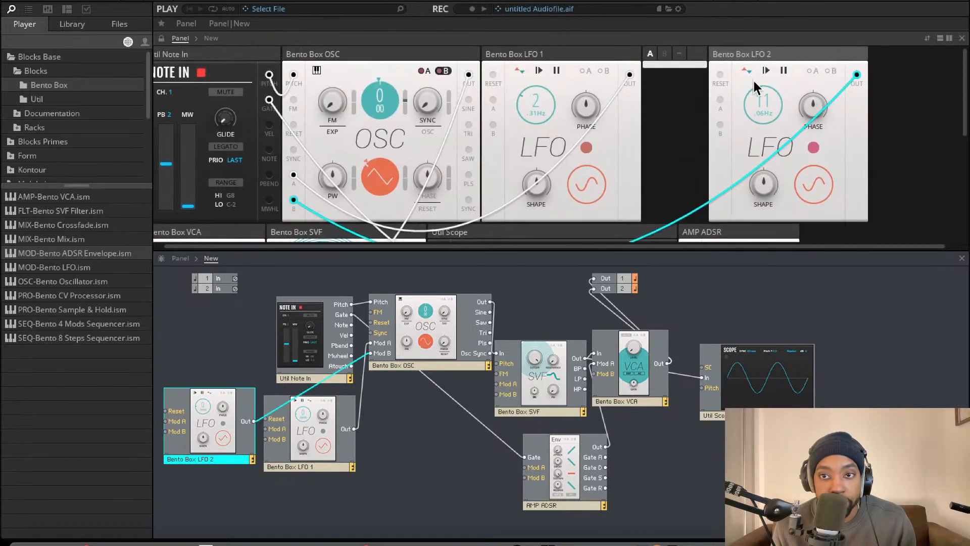
# Step: Rearrange the panel's lower row so the VCA follows AMP ADSR and the Util Scope comes last
pyautogui.scroll(-5, 595, 94)
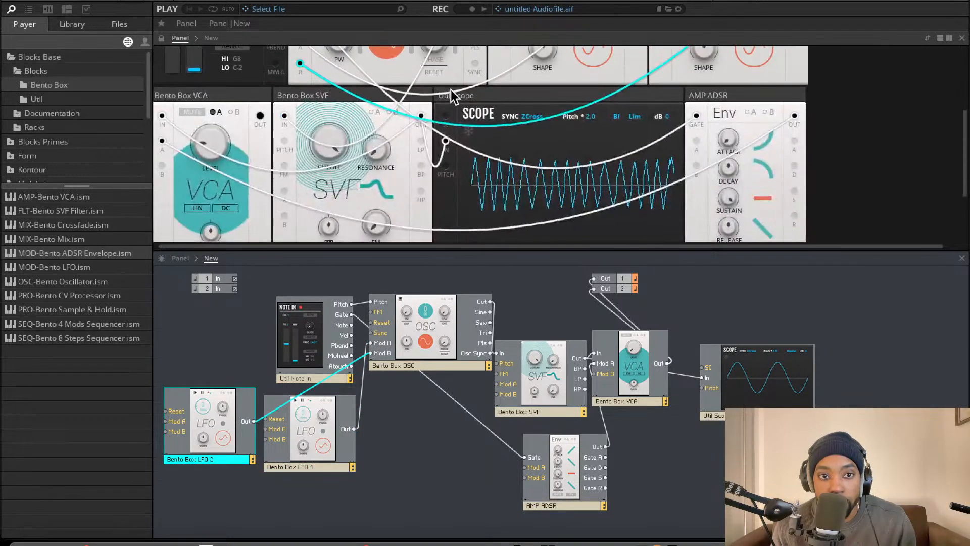
pyautogui.moveTo(266, 94); pyautogui.dragTo(966, 105)
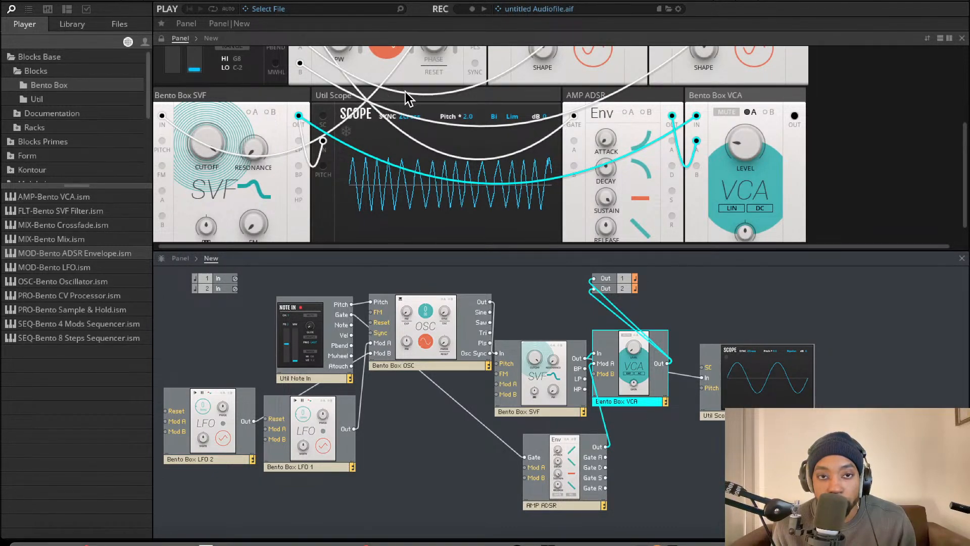
pyautogui.moveTo(384, 89); pyautogui.dragTo(905, 98)
pyautogui.scroll(5, 480, 142)
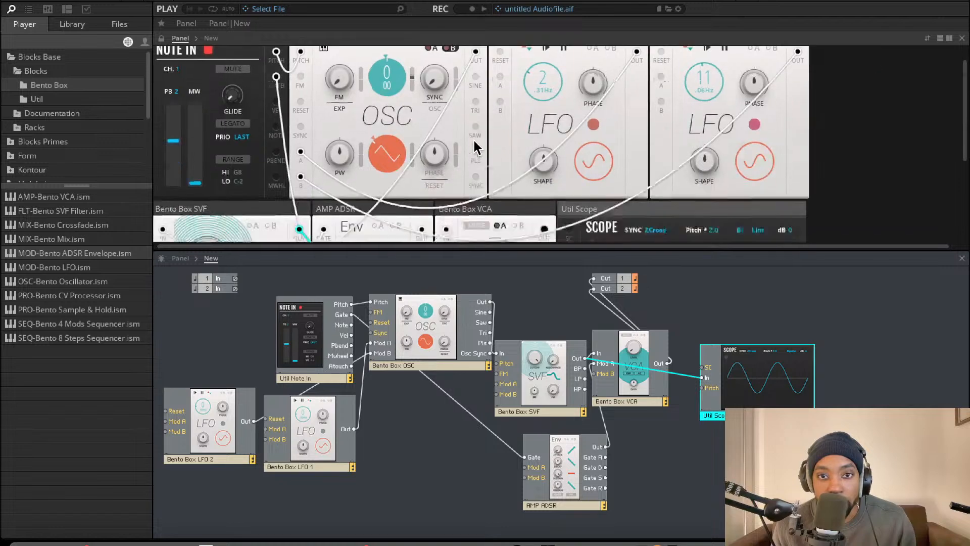
pyautogui.scroll(-3, 480, 135)
pyautogui.scroll(3, 487, 134)
pyautogui.scroll(-1, 486, 135)
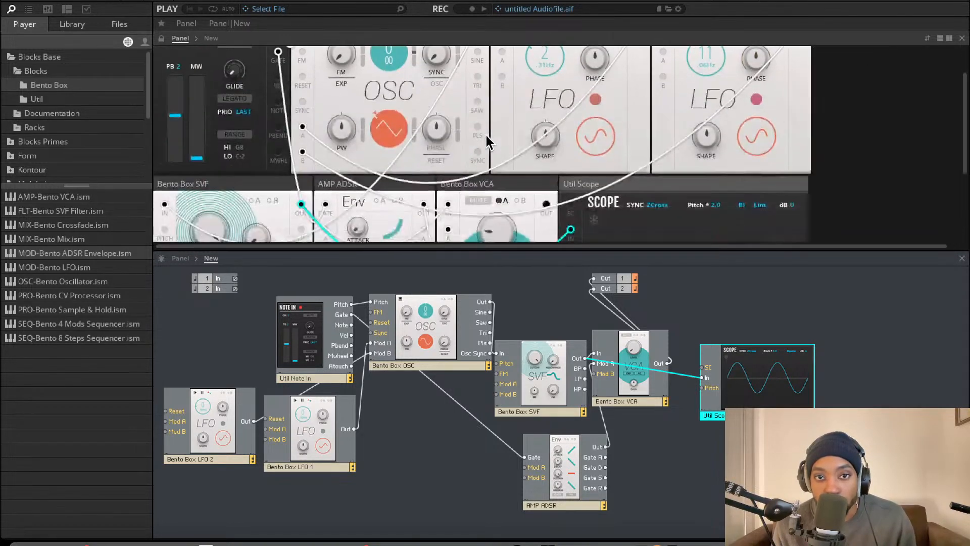
pyautogui.scroll(1, 480, 137)
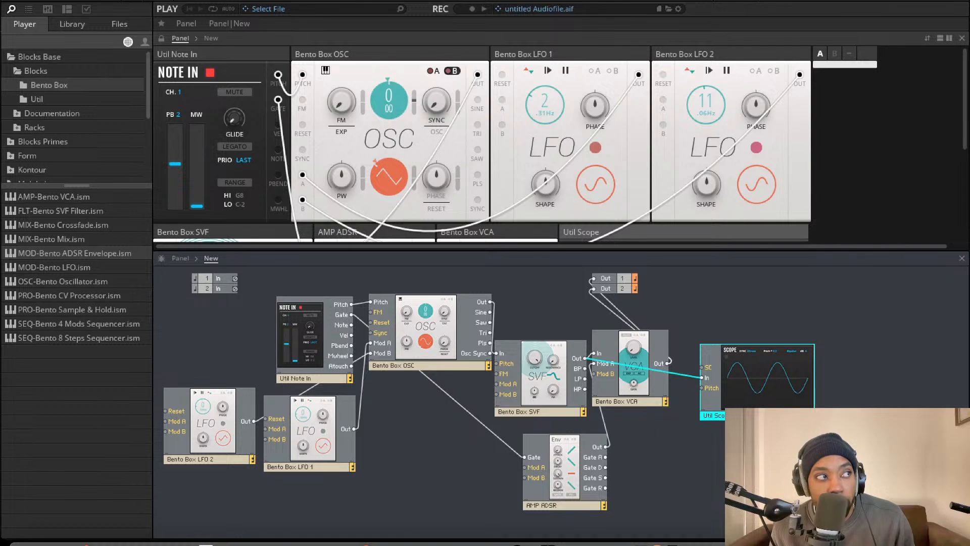
# Step: Turn down the VCA's level and raise its modulation A amount on the level control
pyautogui.scroll(-3, 581, 172)
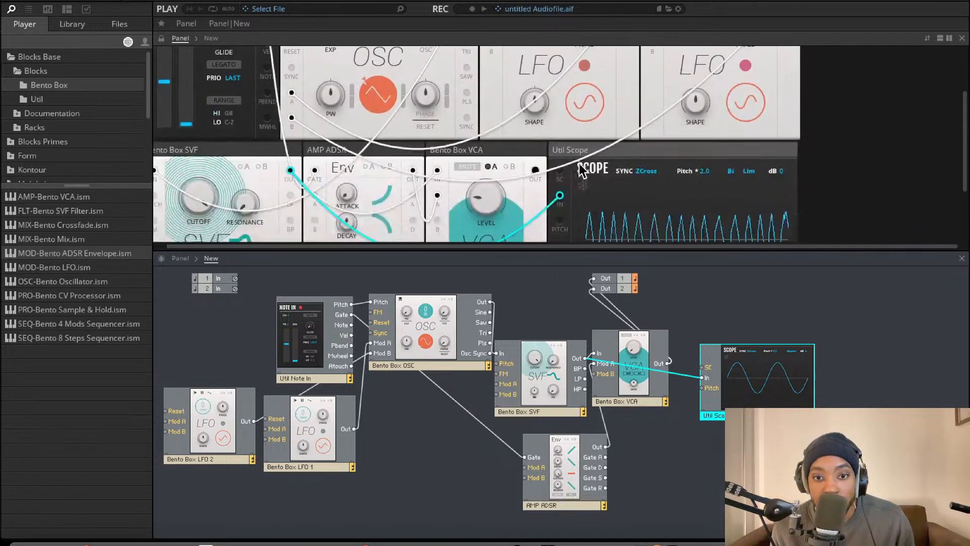
pyautogui.moveTo(483, 171); pyautogui.dragTo(514, 187)
pyautogui.click(509, 135)
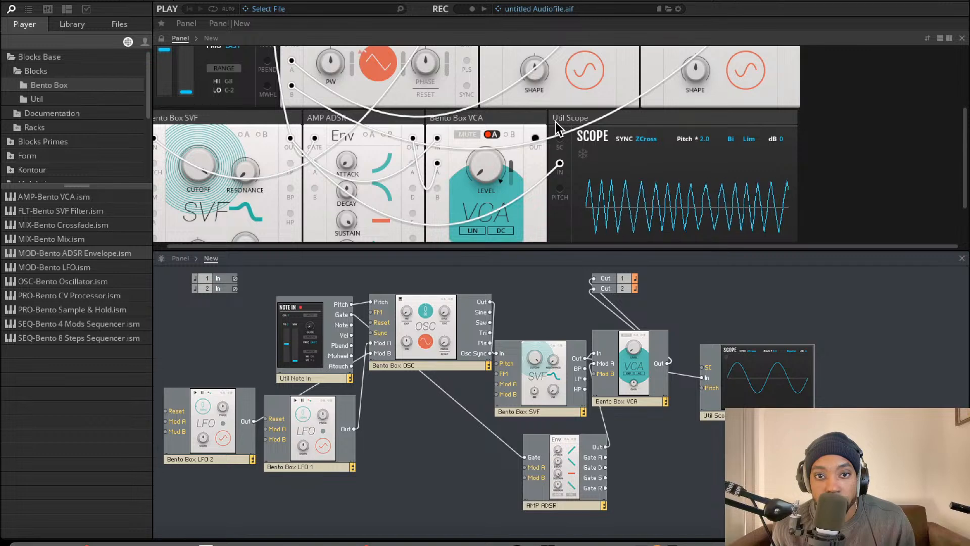
# Step: Select the oscillator's modulation B and remove its amount from the pitch control
pyautogui.scroll(3, 500, 104)
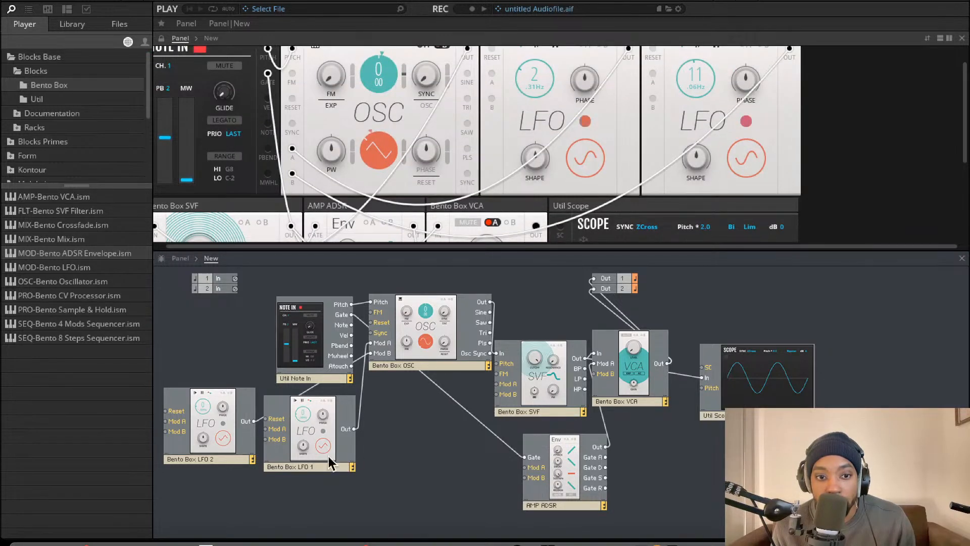
pyautogui.scroll(-6, 477, 126)
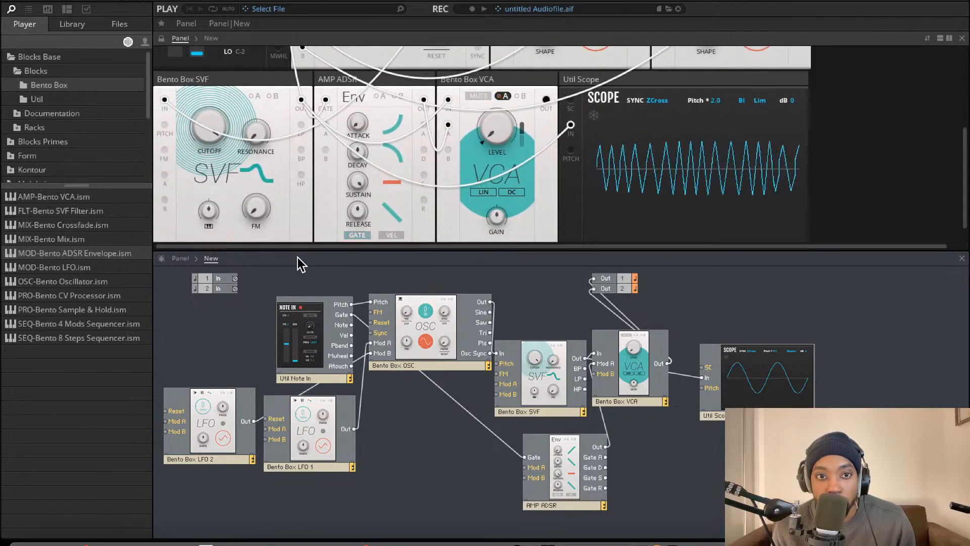
pyautogui.scroll(2, 339, 201)
pyautogui.scroll(5, 341, 205)
pyautogui.click(447, 70)
pyautogui.click(449, 71)
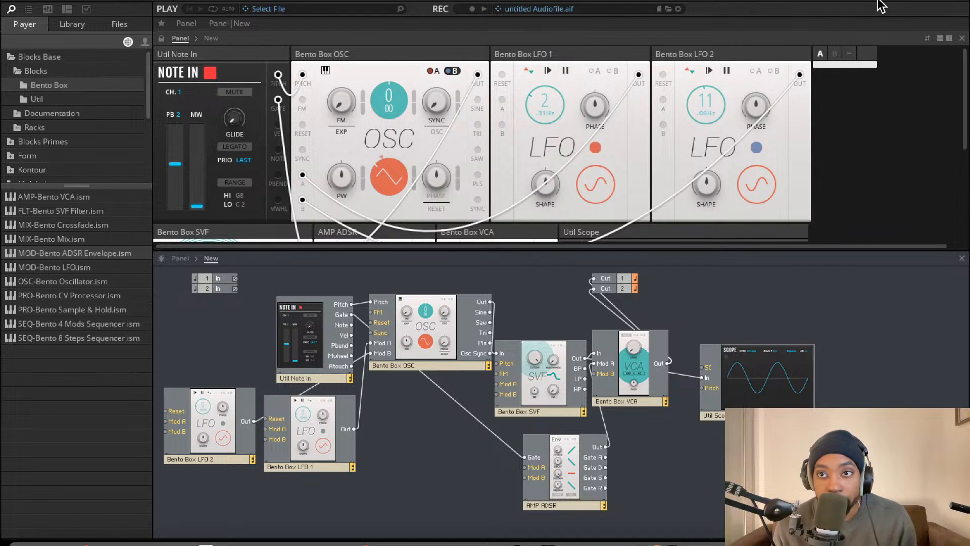
pyautogui.moveTo(381, 175); pyautogui.dragTo(381, 164)
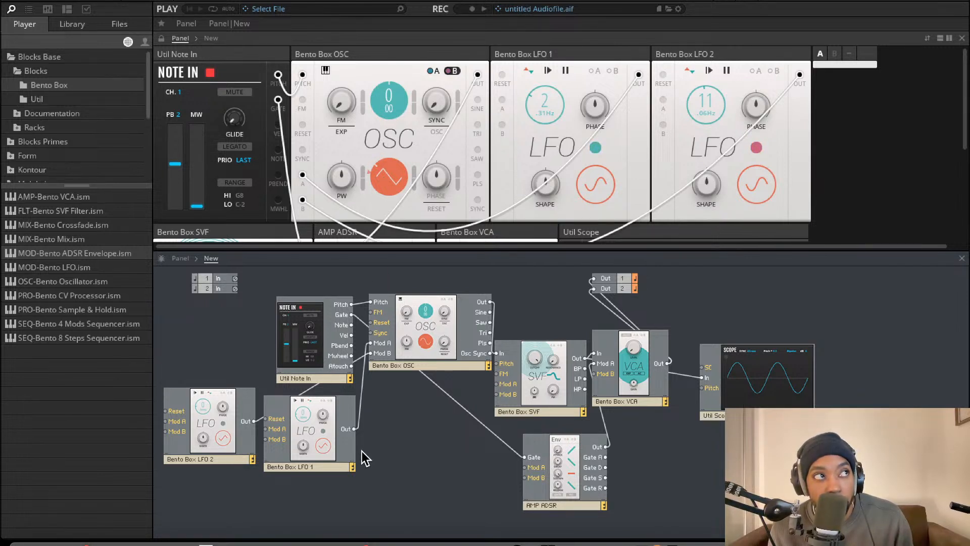
# Step: Move Bento Box LFO 2 below the filter, wire its Out to the SVF's Mod A, and delete its cable to the oscillator's Mod B
pyautogui.moveTo(231, 421); pyautogui.dragTo(507, 390)
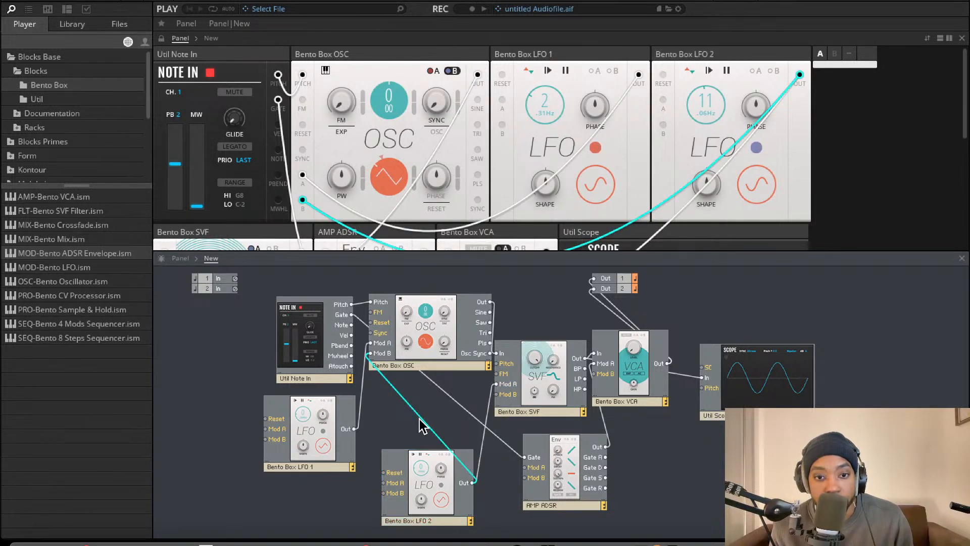
pyautogui.press('Delete')
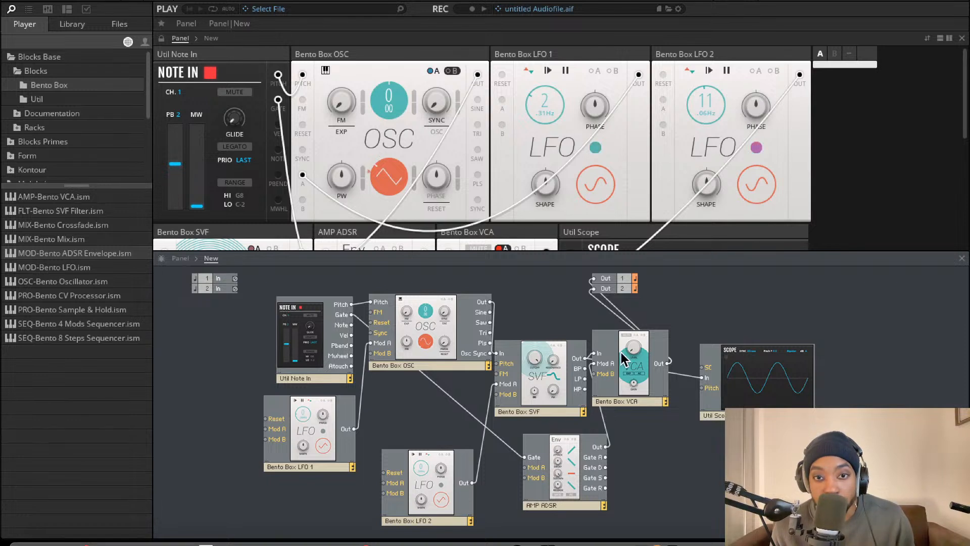
# Step: Select modulation A on the Bento Box SVF and raise its amount on the cutoff control
pyautogui.scroll(-4, 598, 199)
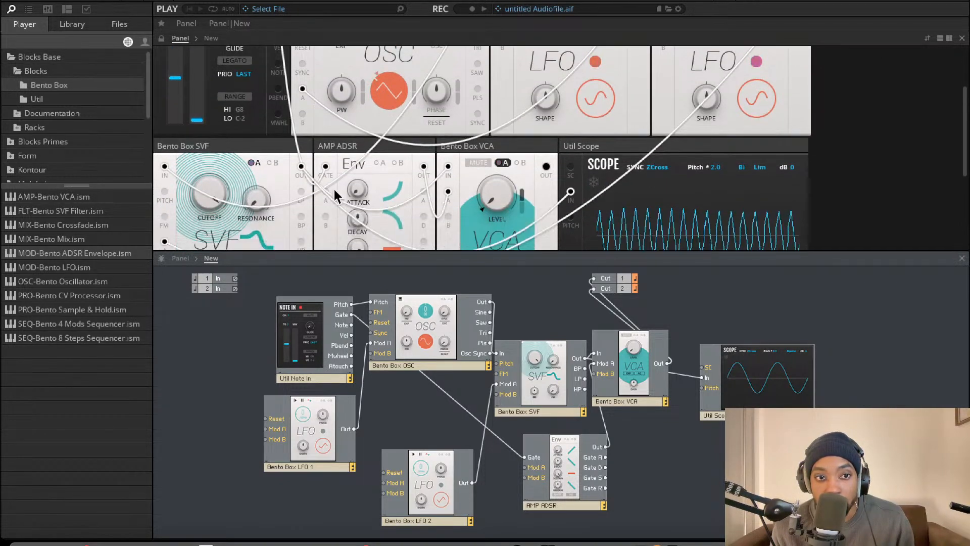
pyautogui.click(257, 163)
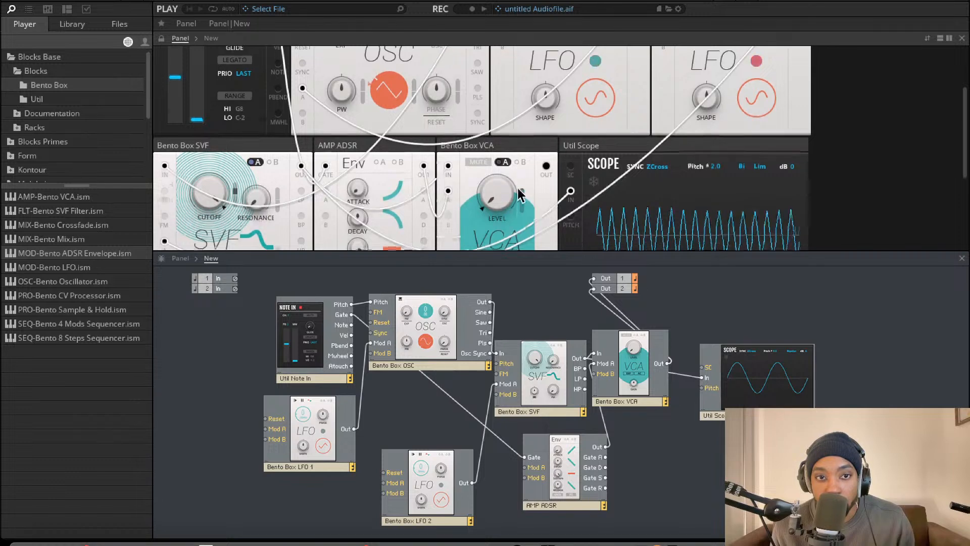
pyautogui.scroll(-4, 507, 188)
pyautogui.scroll(8, 507, 188)
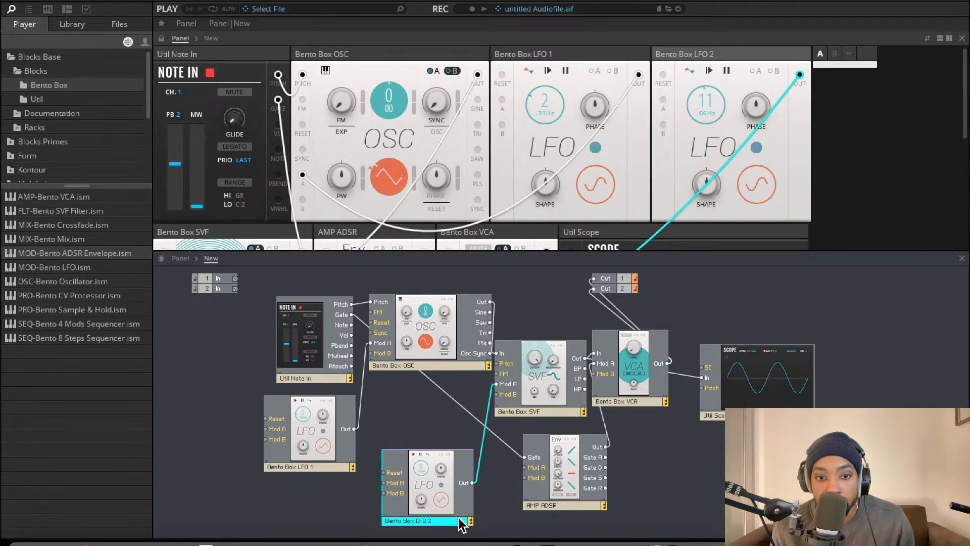
# Step: Rename the Bento Box LFO 2 block as FLTR LFO
pyautogui.doubleClick(411, 521)
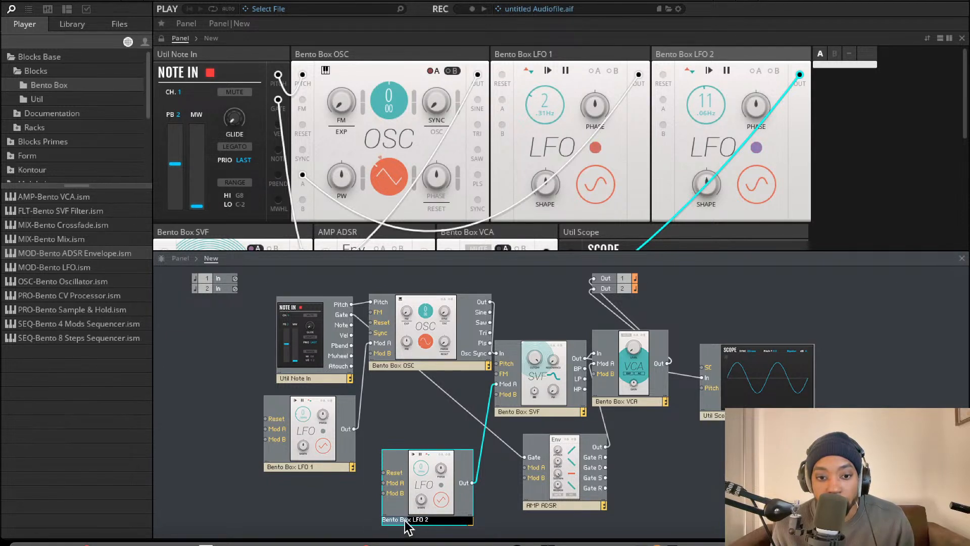
pyautogui.moveTo(409, 520); pyautogui.dragTo(353, 525)
pyautogui.write('FL')
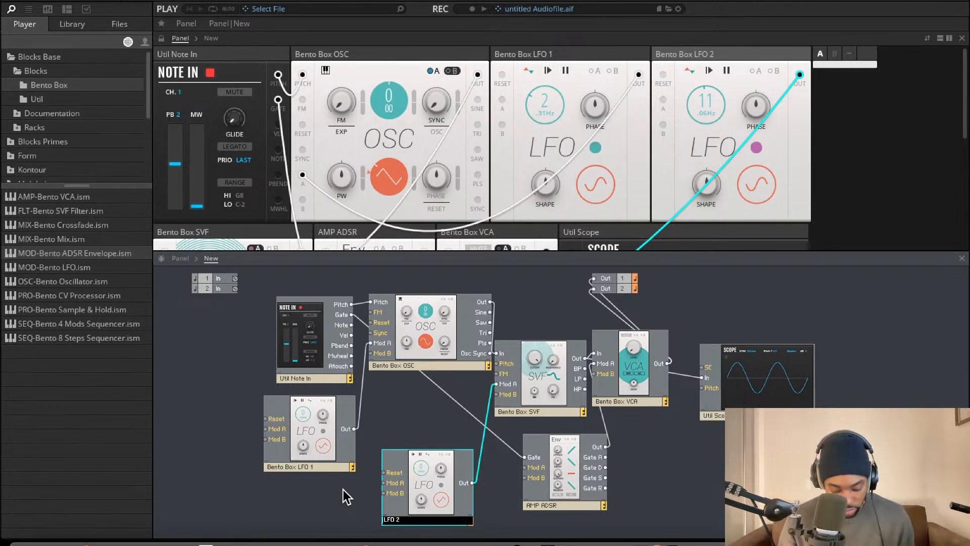
pyautogui.write('TR')
pyautogui.press('Return')
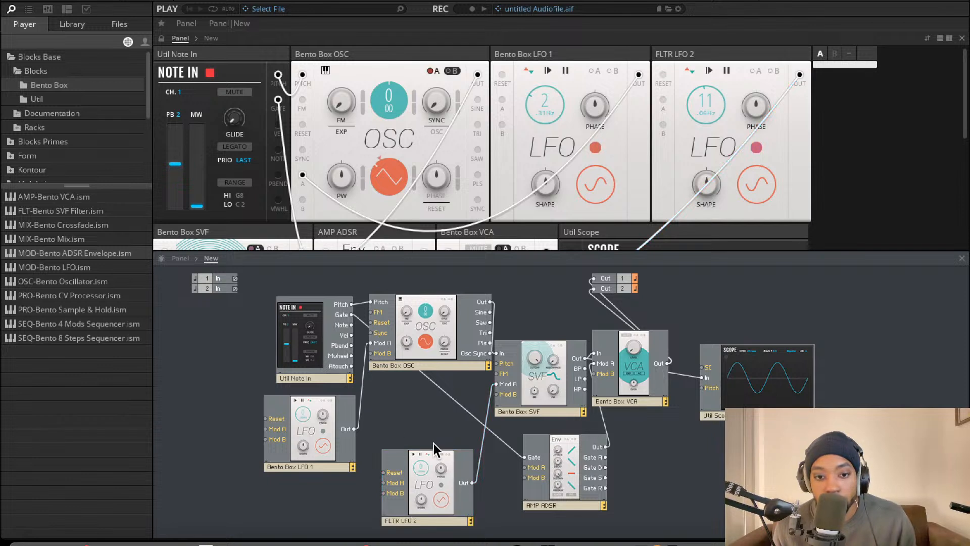
pyautogui.doubleClick(422, 520)
pyautogui.click(420, 519)
pyautogui.press('BackSpace')
pyautogui.press('BackSpace')
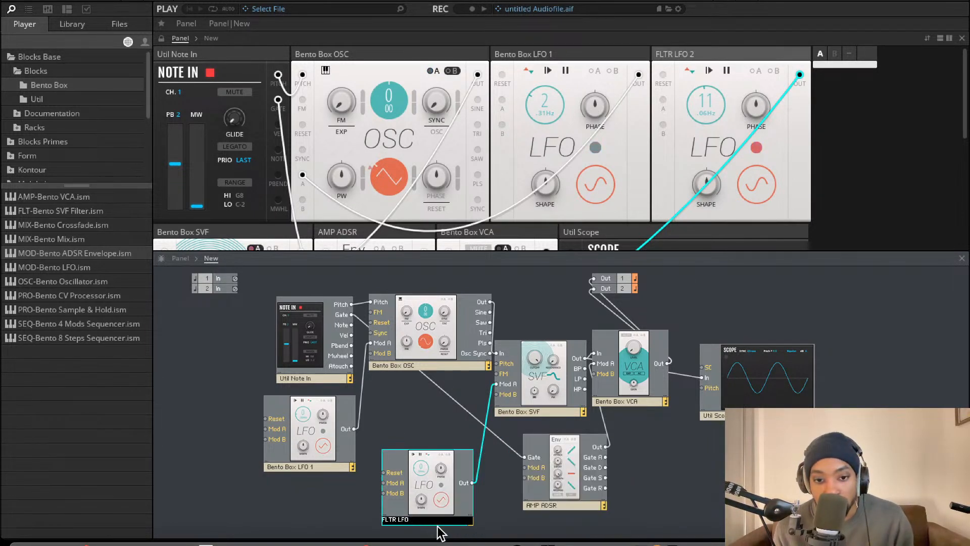
pyautogui.press('Return')
# Step: Set the FLTR LFO's rate to about 0.99 Hz
pyautogui.scroll(-3, 644, 175)
pyautogui.scroll(1, 643, 175)
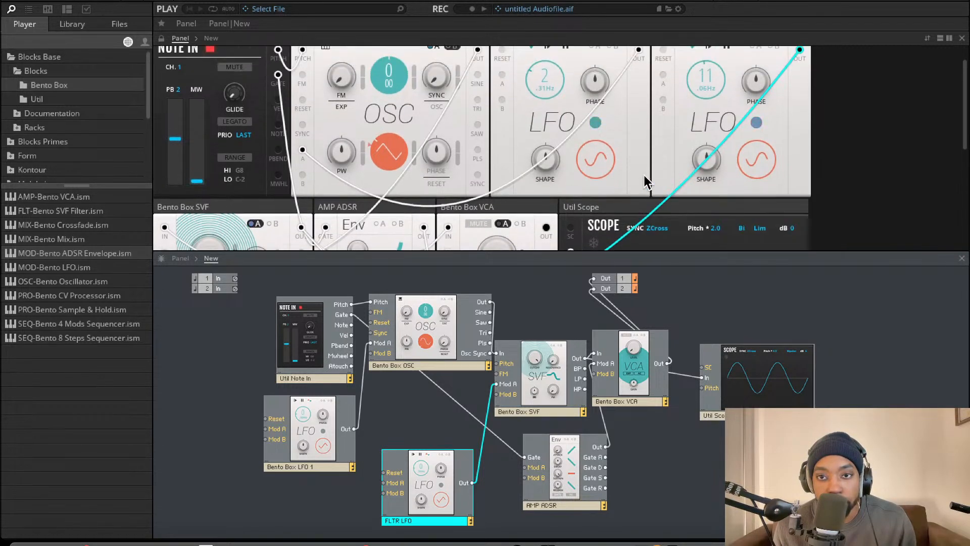
pyautogui.moveTo(703, 79); pyautogui.dragTo(703, 86)
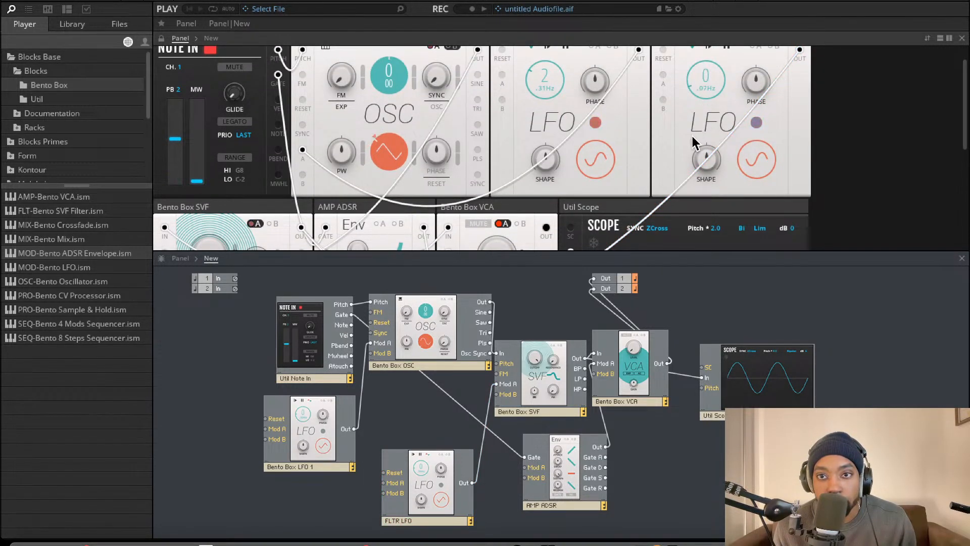
pyautogui.scroll(2, 683, 130)
pyautogui.scroll(-2, 687, 127)
pyautogui.scroll(1, 699, 96)
pyautogui.moveTo(698, 99)
pyautogui.mouseDown()
pyautogui.moveTo(694, 107)
pyautogui.moveTo(703, 81)
pyautogui.mouseUp()
pyautogui.scroll(1, 682, 151)
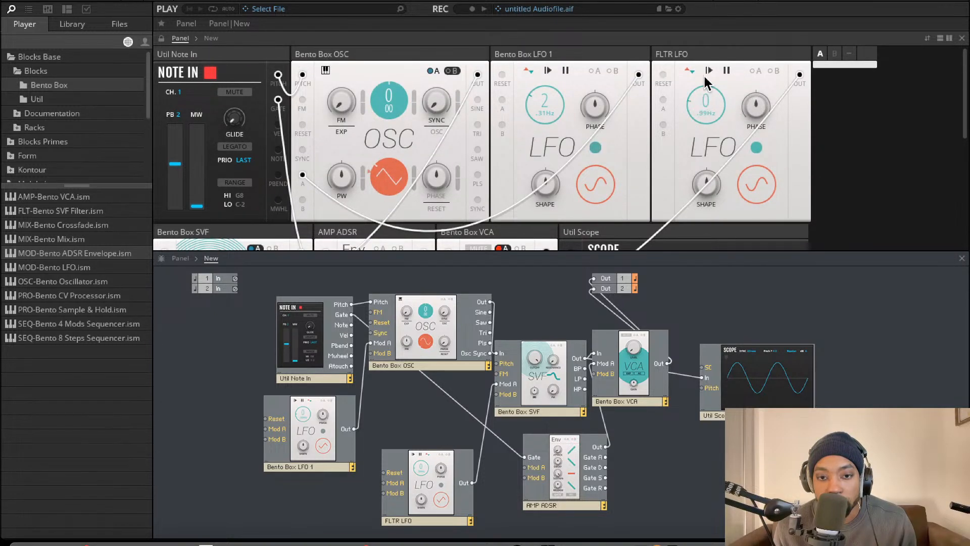
pyautogui.scroll(-5, 690, 109)
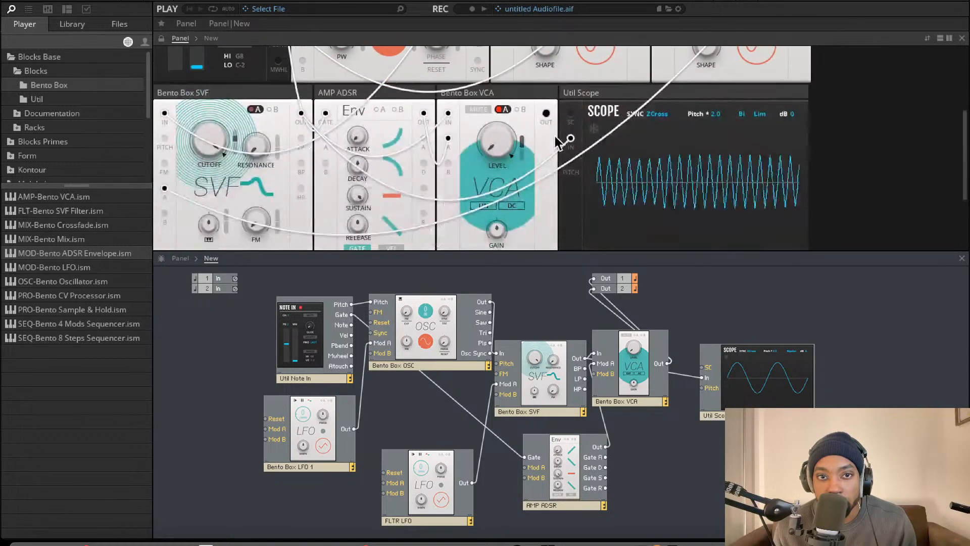
pyautogui.click(257, 110)
pyautogui.click(258, 110)
pyautogui.click(255, 111)
pyautogui.click(254, 111)
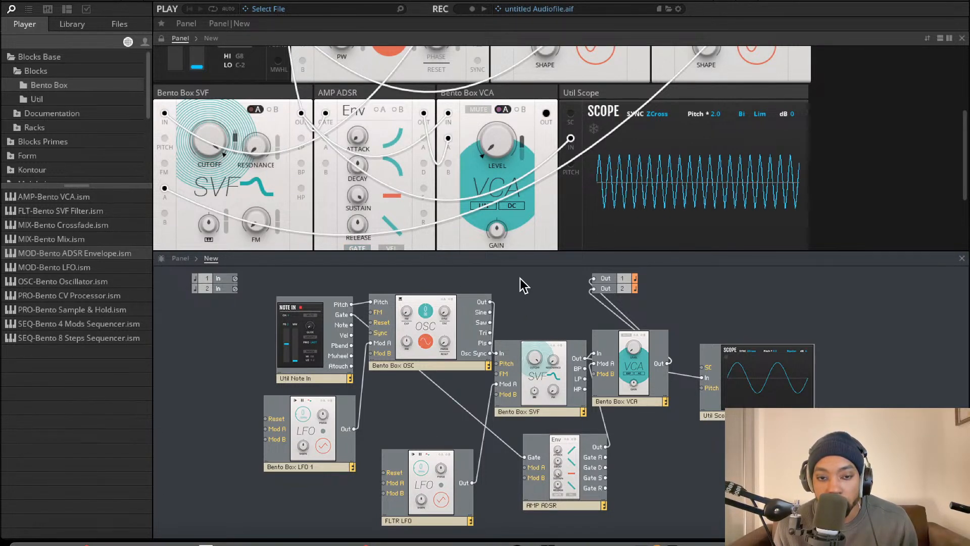
# Step: Set the FLTR LFO's rate to about 0.61 Hz
pyautogui.scroll(5, 669, 74)
pyautogui.moveTo(710, 105); pyautogui.dragTo(721, 39)
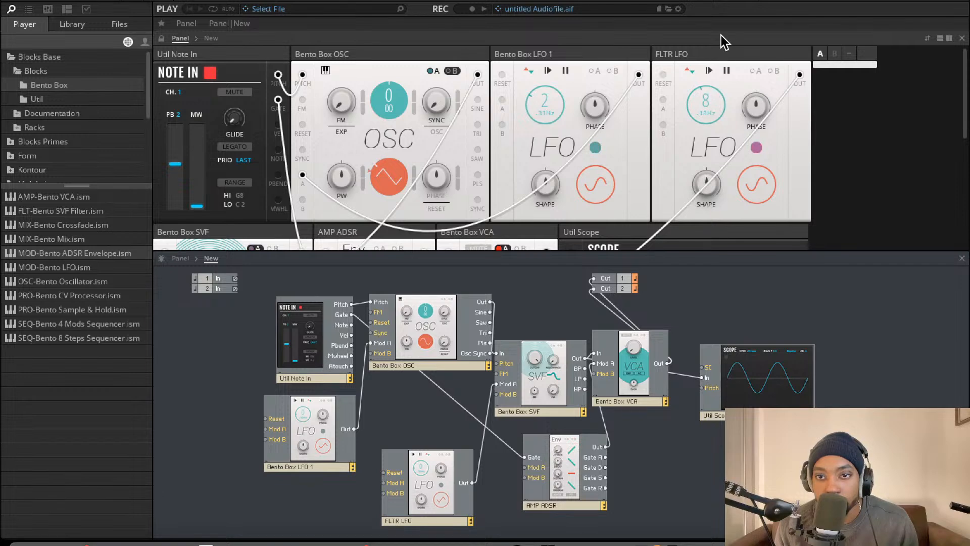
# Step: Adjust the Bento Box SVF's cutoff frequency and the modulation A amount applied to it
pyautogui.scroll(-3, 338, 168)
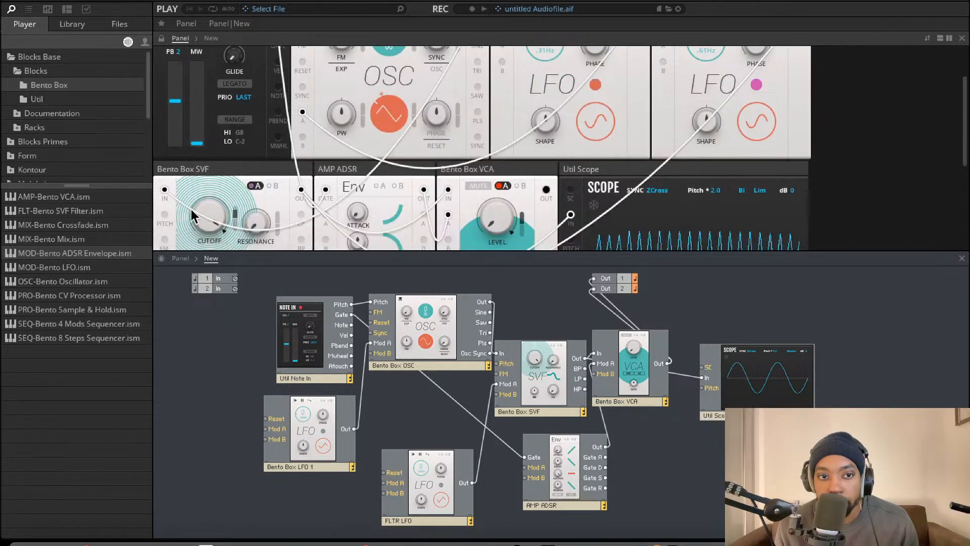
pyautogui.moveTo(234, 226); pyautogui.dragTo(238, 146)
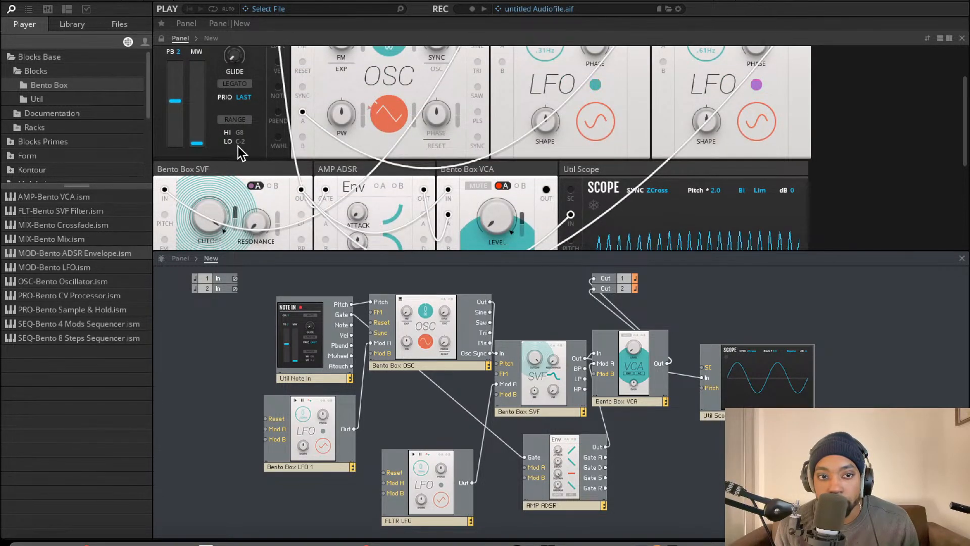
pyautogui.moveTo(208, 216); pyautogui.dragTo(205, 258)
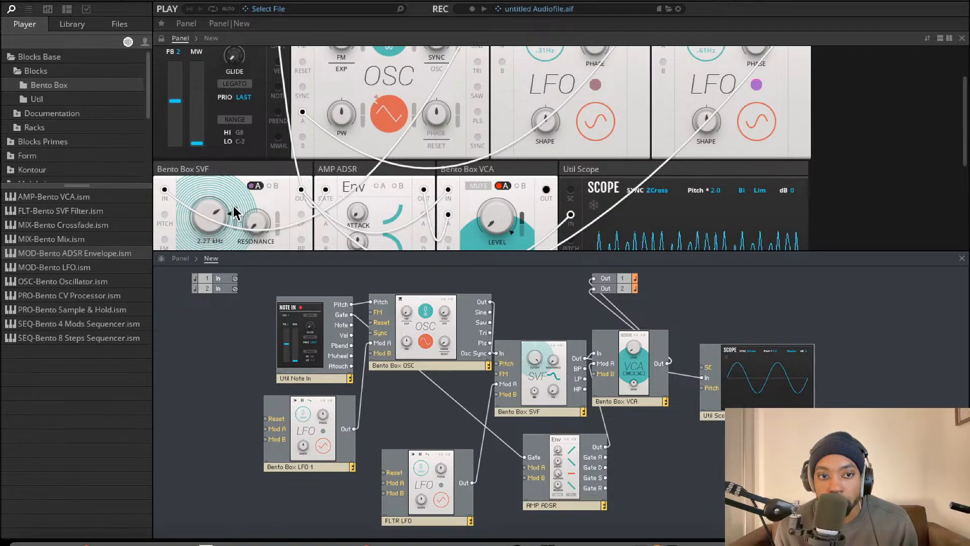
pyautogui.moveTo(219, 229); pyautogui.dragTo(215, 245)
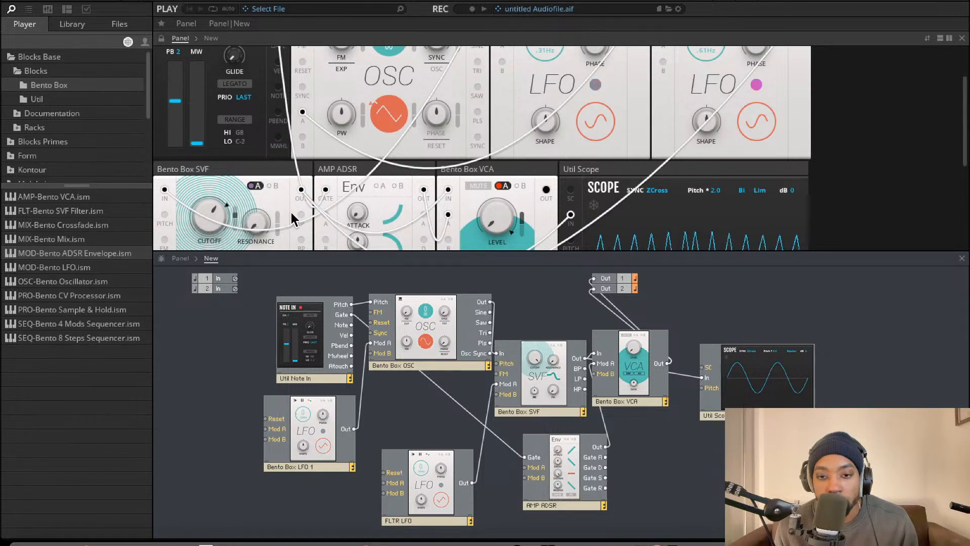
pyautogui.scroll(-2, 376, 208)
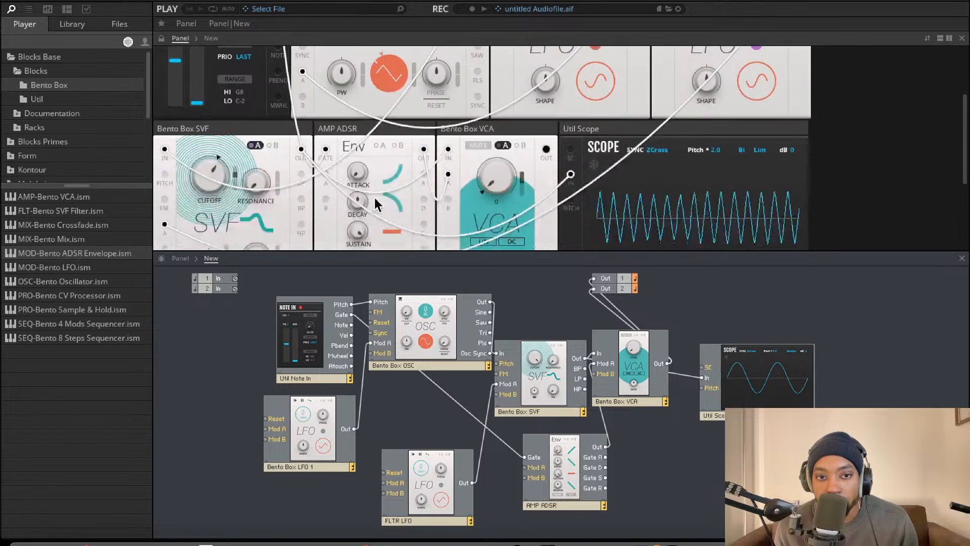
pyautogui.scroll(1, 361, 173)
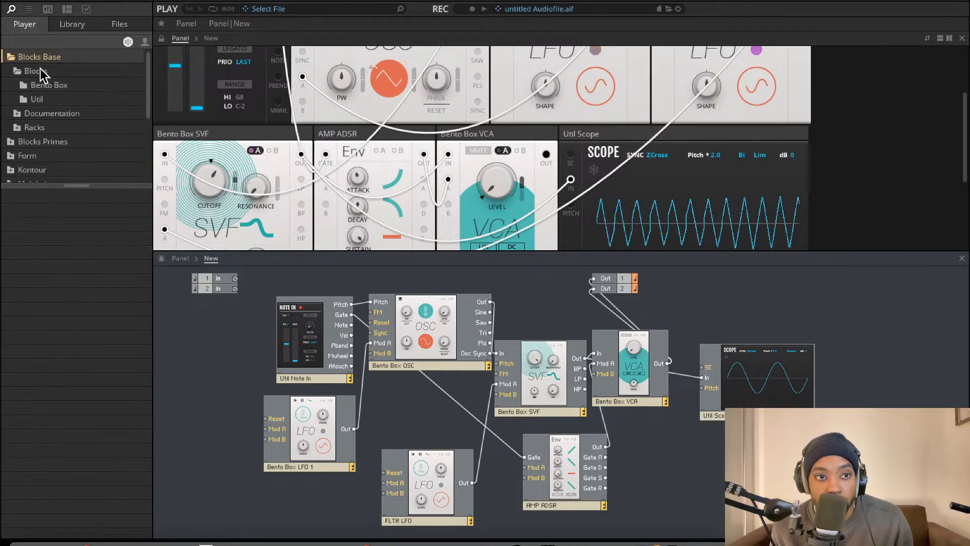
# Step: Expand the Racks folder of Blocks Base and the Blocks folder of Blocks Primes in the library
pyautogui.scroll(-2, 36, 91)
pyautogui.scroll(2, 56, 98)
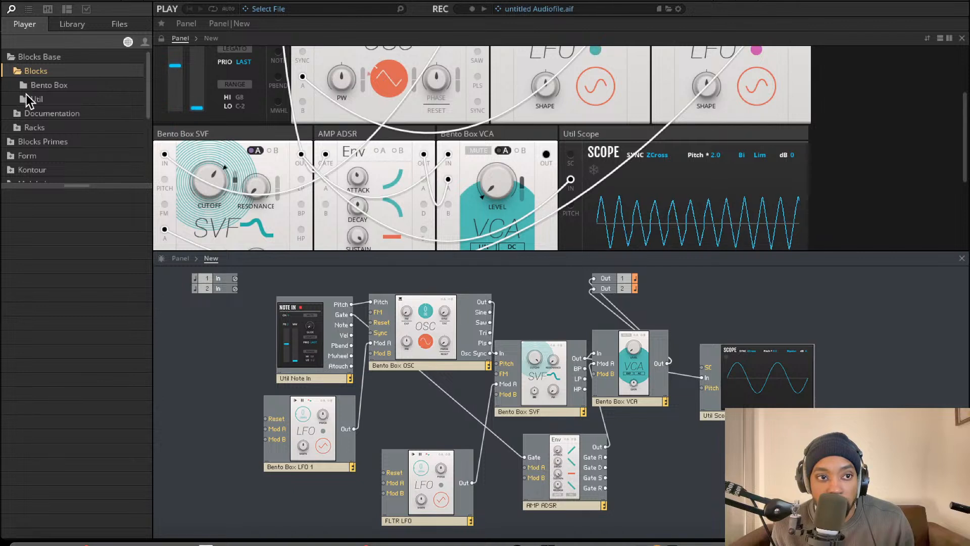
pyautogui.click(16, 126)
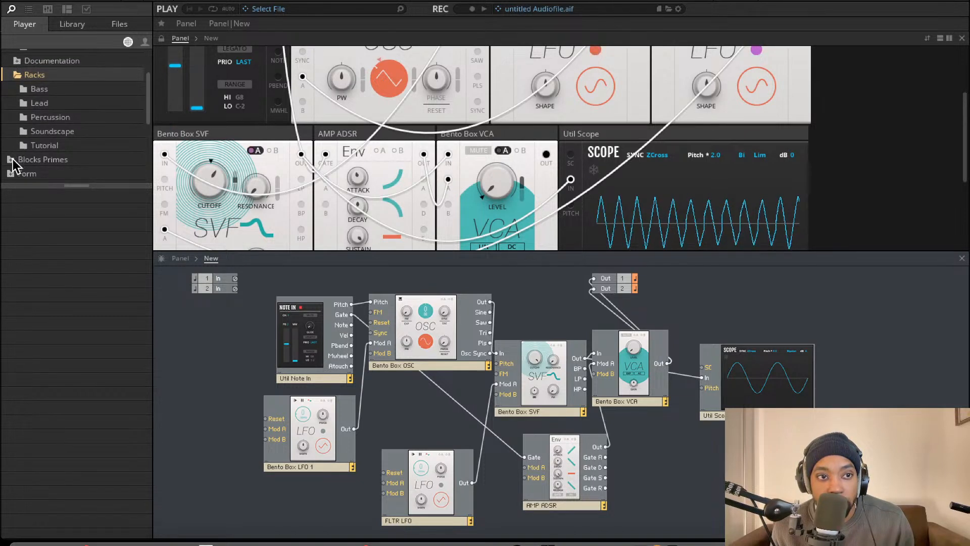
pyautogui.click(13, 157)
pyautogui.scroll(-2, 15, 156)
pyautogui.click(16, 104)
# Step: Look through the Digilog, Driver, Kodiak, Modern and Boutique folders of Blocks Primes for further blocks
pyautogui.scroll(-5, 36, 151)
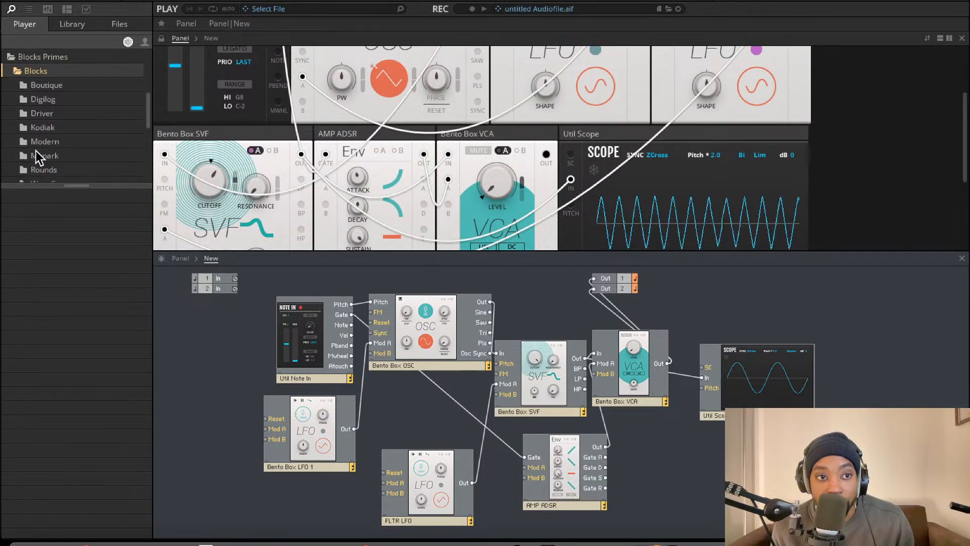
pyautogui.scroll(4, 38, 101)
pyautogui.click(43, 113)
pyautogui.scroll(-2, 45, 125)
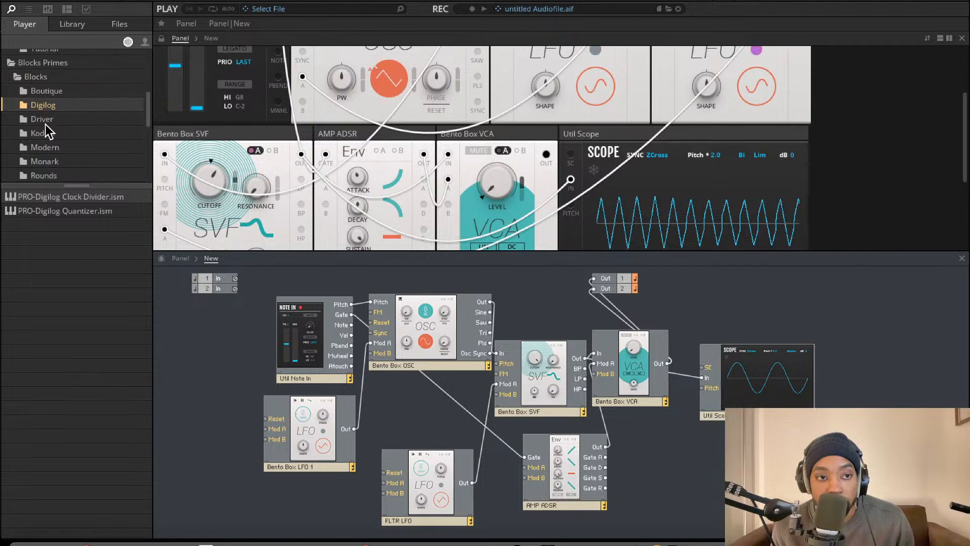
pyautogui.click(43, 109)
pyautogui.click(44, 92)
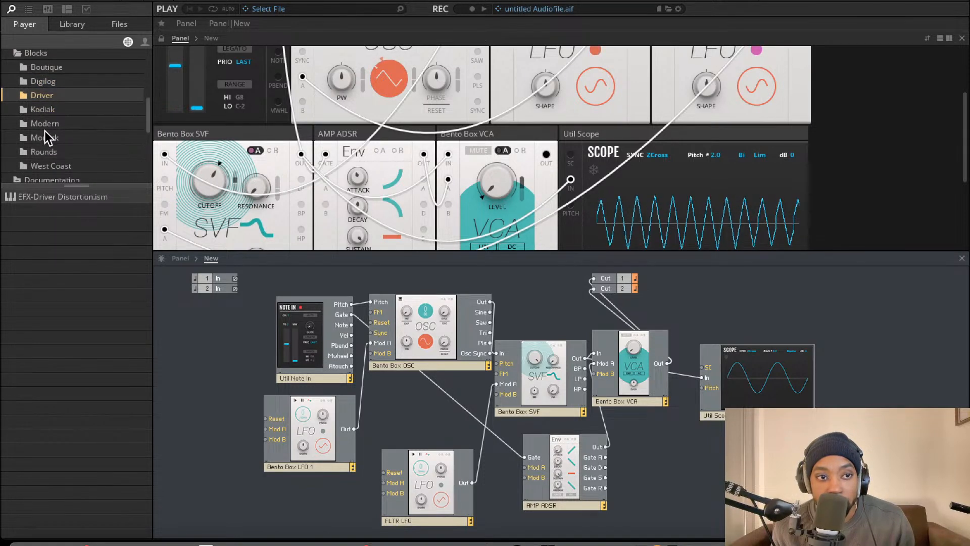
pyautogui.click(44, 113)
pyautogui.click(45, 123)
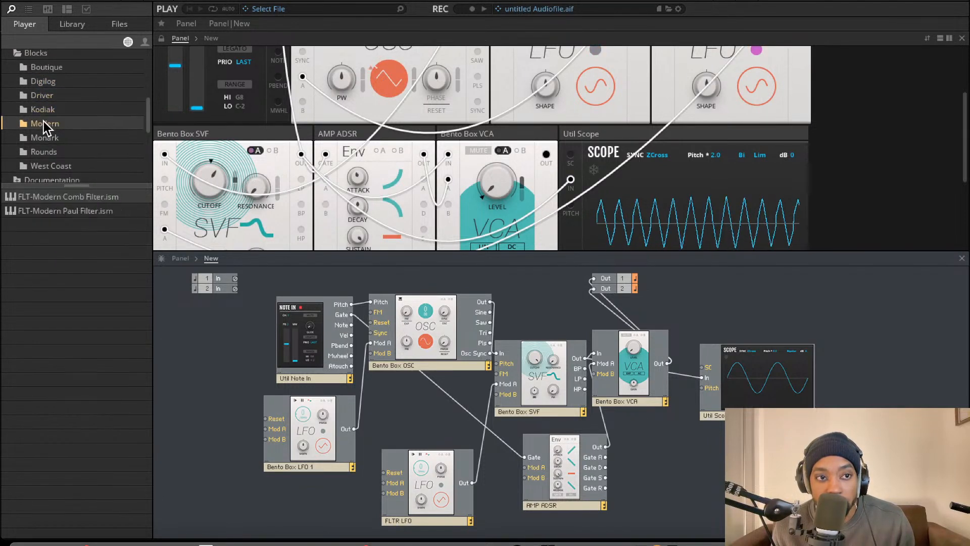
pyautogui.click(48, 71)
pyautogui.click(49, 92)
pyautogui.scroll(-4, 50, 96)
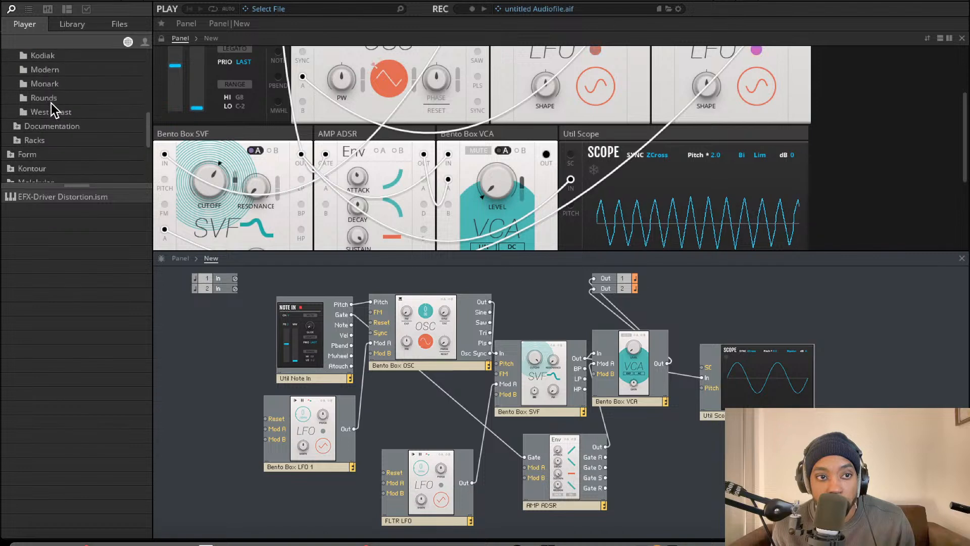
pyautogui.click(37, 141)
pyautogui.scroll(5, 44, 122)
pyautogui.scroll(3, 46, 116)
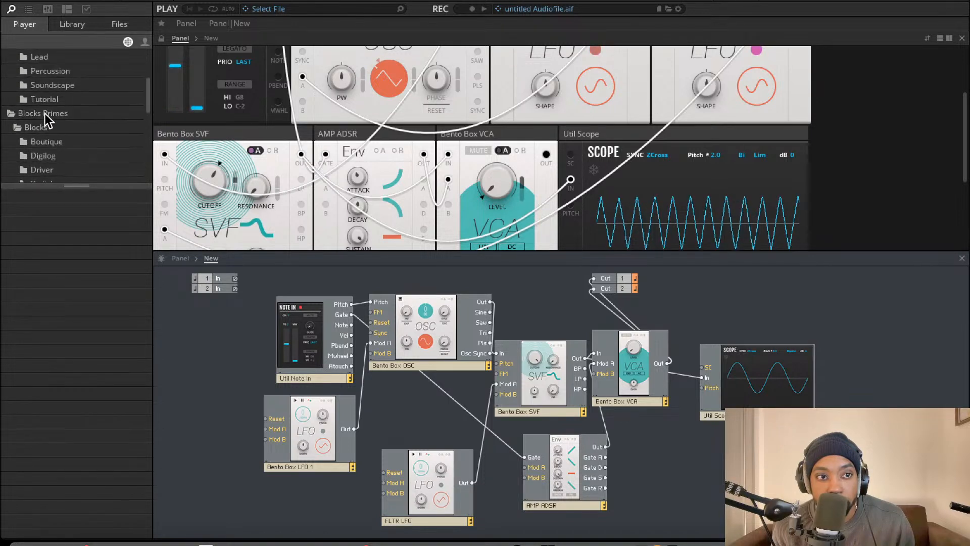
pyautogui.scroll(-1, 46, 120)
pyautogui.click(45, 120)
pyautogui.click(48, 132)
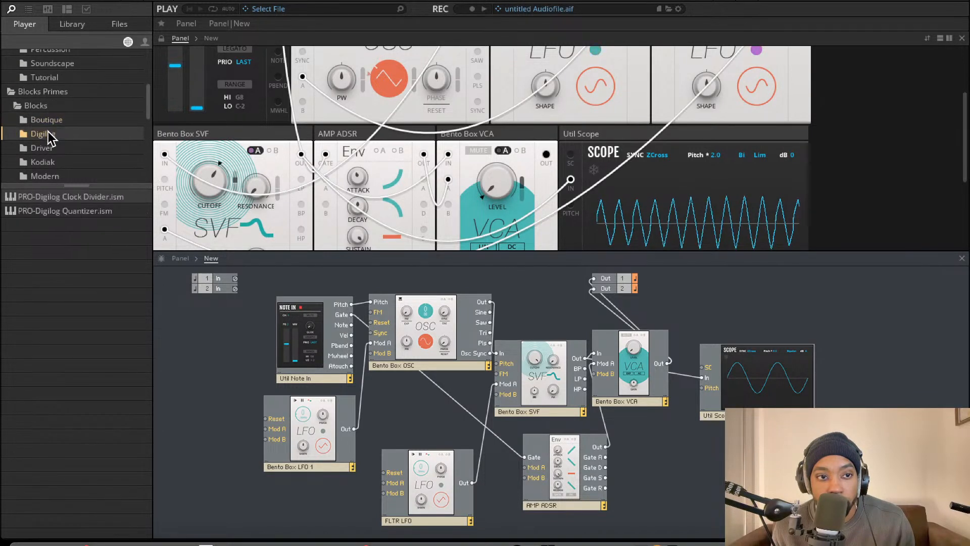
pyautogui.click(46, 147)
pyautogui.scroll(-1, 46, 152)
pyautogui.click(47, 153)
pyautogui.scroll(1, 47, 152)
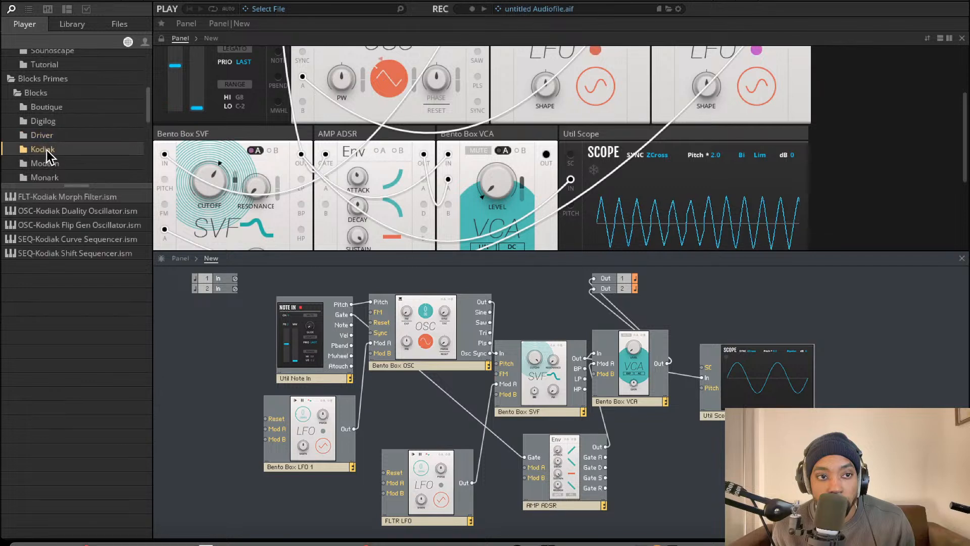
pyautogui.click(50, 110)
pyautogui.scroll(-3, 50, 112)
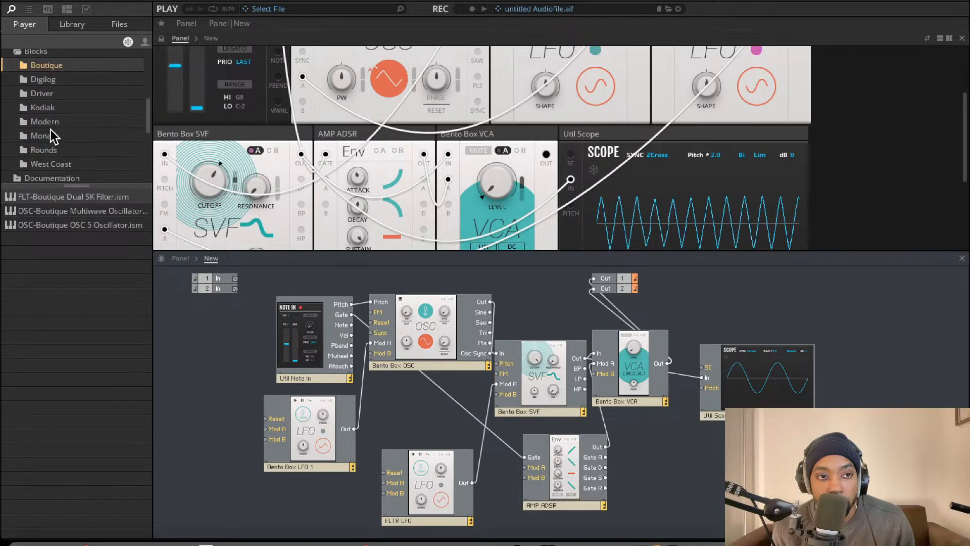
# Step: Add the Rounds Reverb block from the Rounds folder of Blocks Primes to the structure, above the Util Scope
pyautogui.click(47, 116)
pyautogui.click(47, 134)
pyautogui.scroll(-1, 47, 135)
pyautogui.click(47, 136)
pyautogui.scroll(-2, 47, 137)
pyautogui.moveTo(86, 211); pyautogui.dragTo(749, 338)
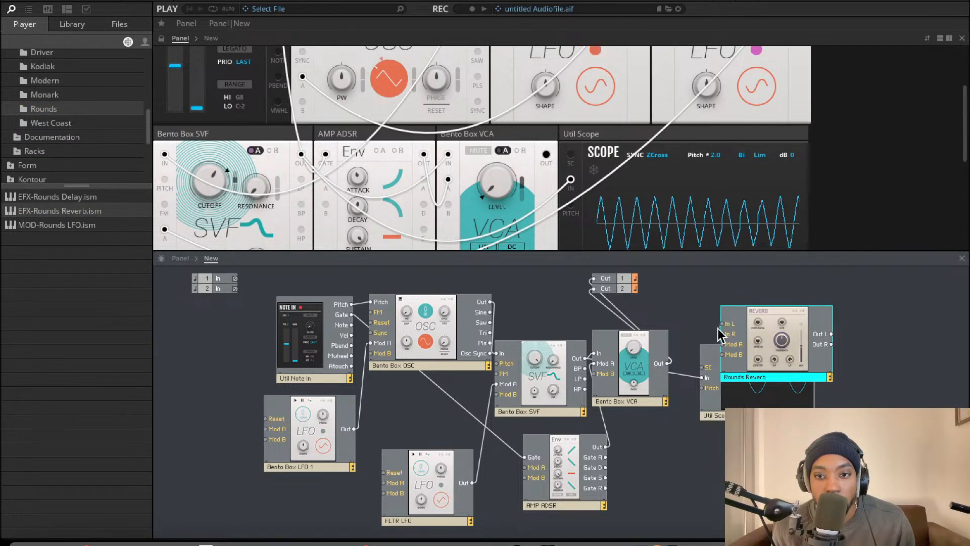
# Step: Wire the VCA's Out to the Rounds Reverb's In L and In R, and the reverb's Out L and Out R to the main outputs
pyautogui.moveTo(725, 327); pyautogui.dragTo(667, 362)
pyautogui.moveTo(723, 333); pyautogui.dragTo(667, 363)
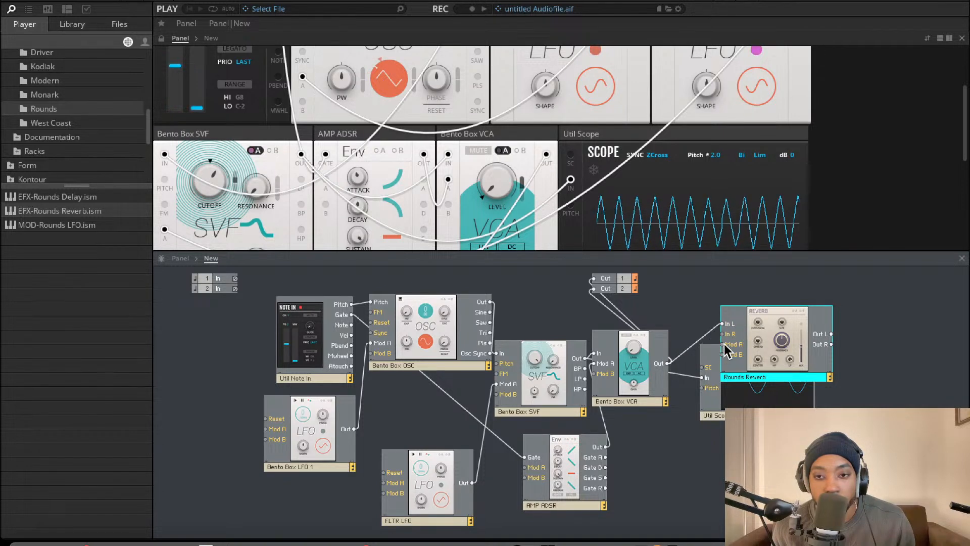
pyautogui.moveTo(831, 334); pyautogui.dragTo(644, 279)
pyautogui.moveTo(831, 345); pyautogui.dragTo(594, 279)
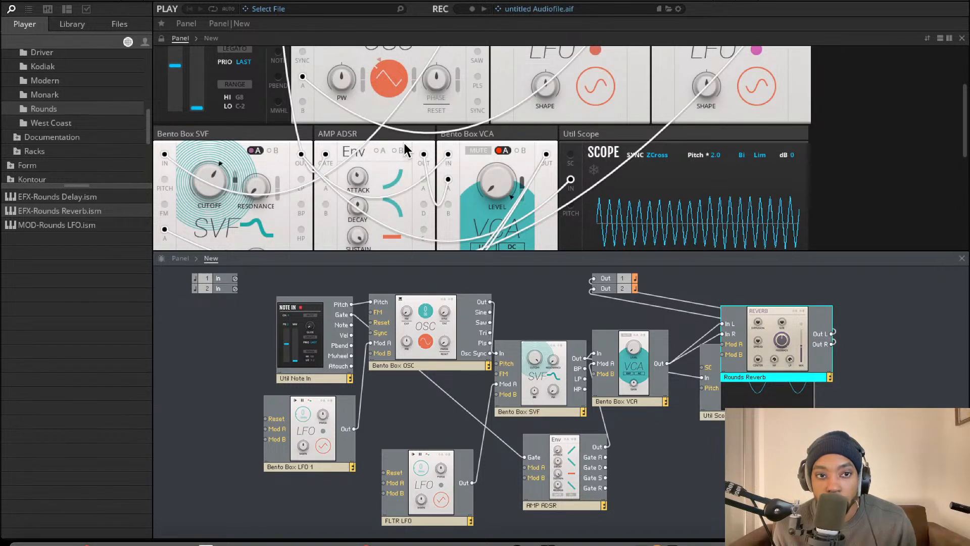